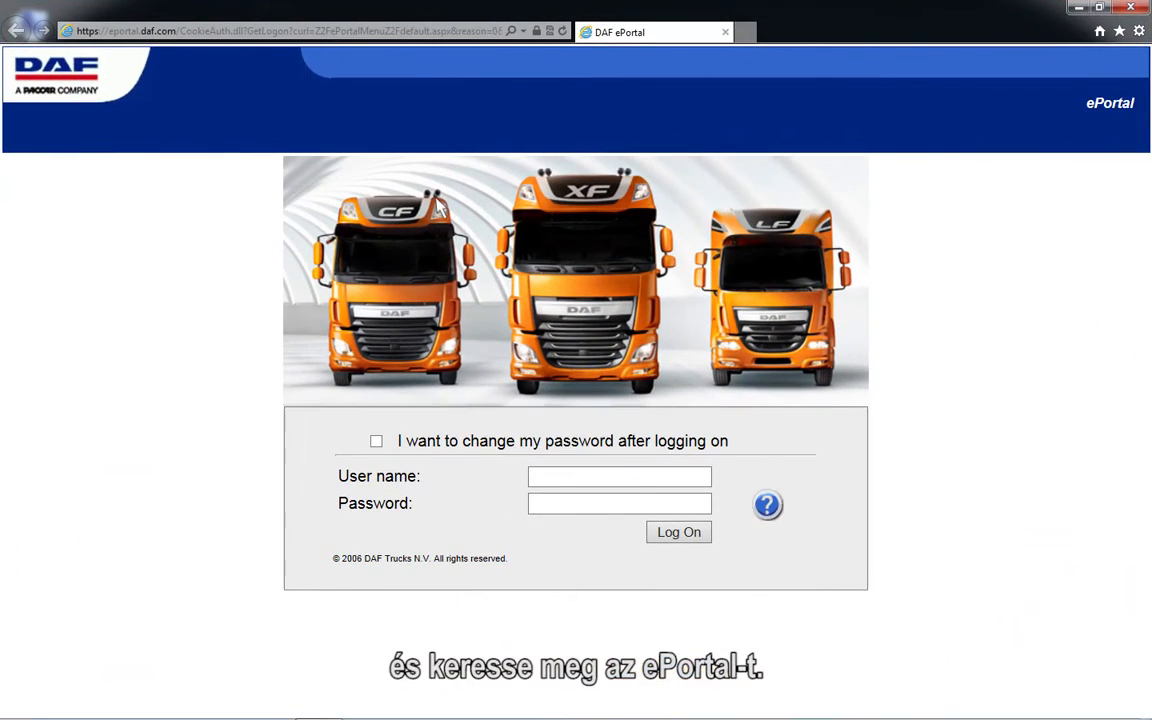
# Step: Log on to the DAF ePortal with the user name DAVIE4user and the account password
pyautogui.click(535, 479)
pyautogui.write('DAVIE4user')
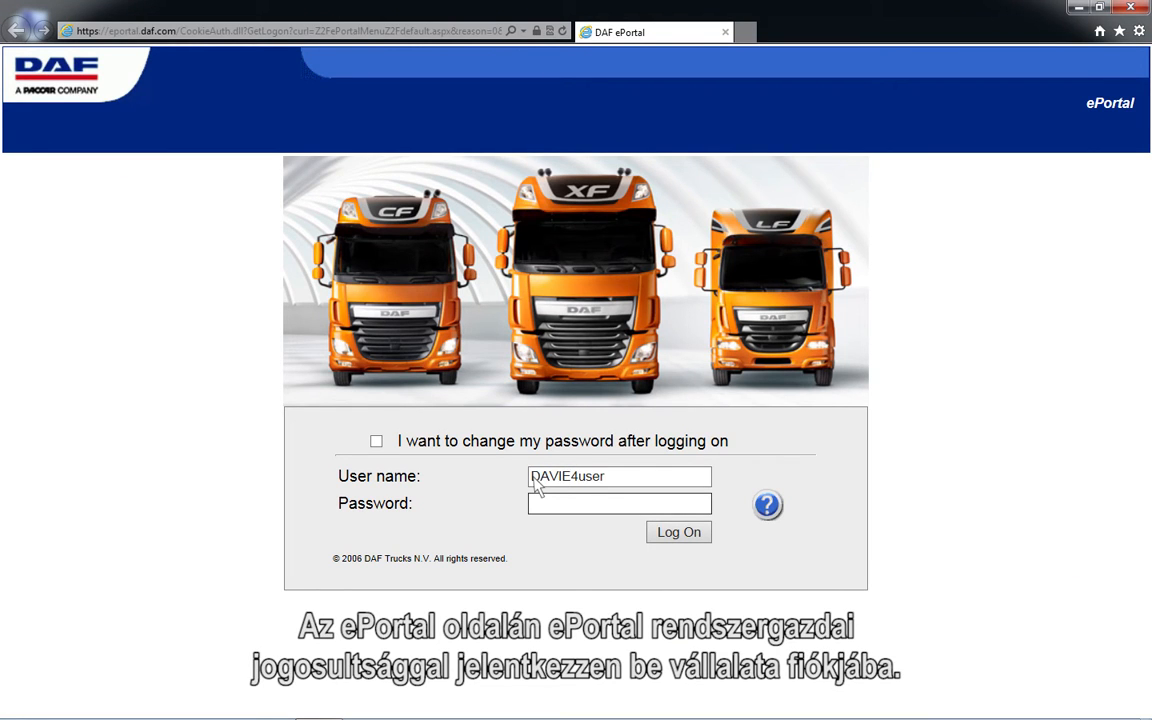
pyautogui.click(537, 505)
pyautogui.write('******')
pyautogui.click(686, 544)
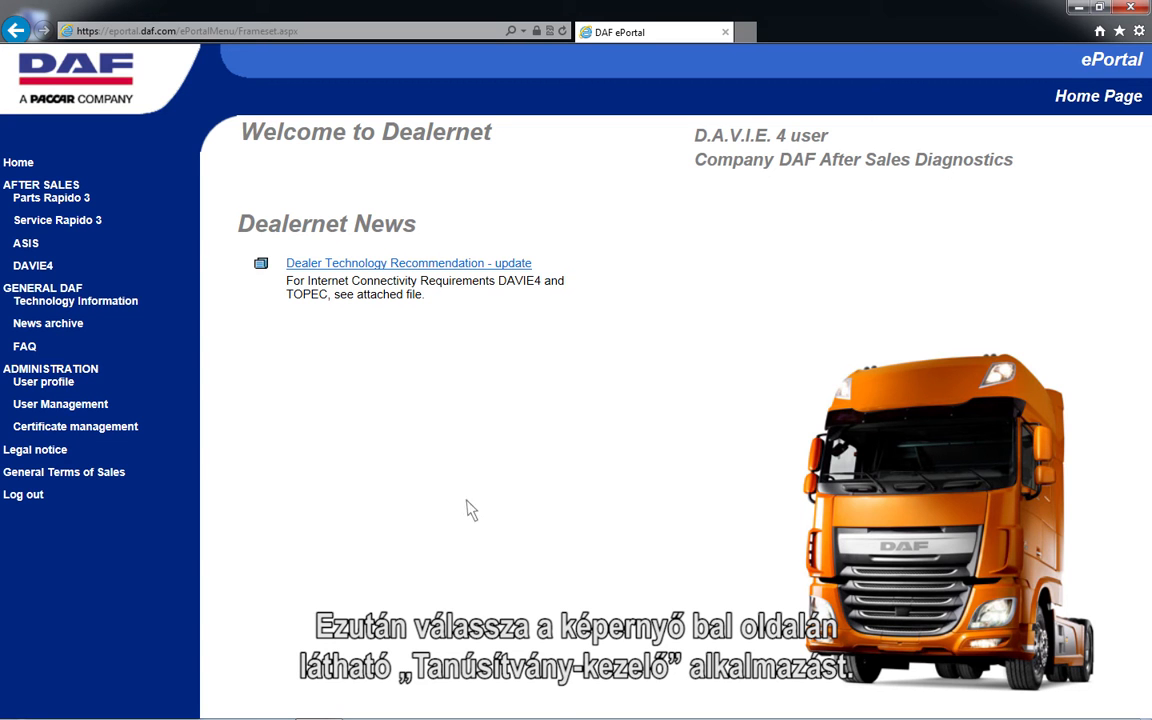
# Step: Renew the listed certificate in Certificate management and save the offered .pfx file to the default download folder
pyautogui.click(71, 428)
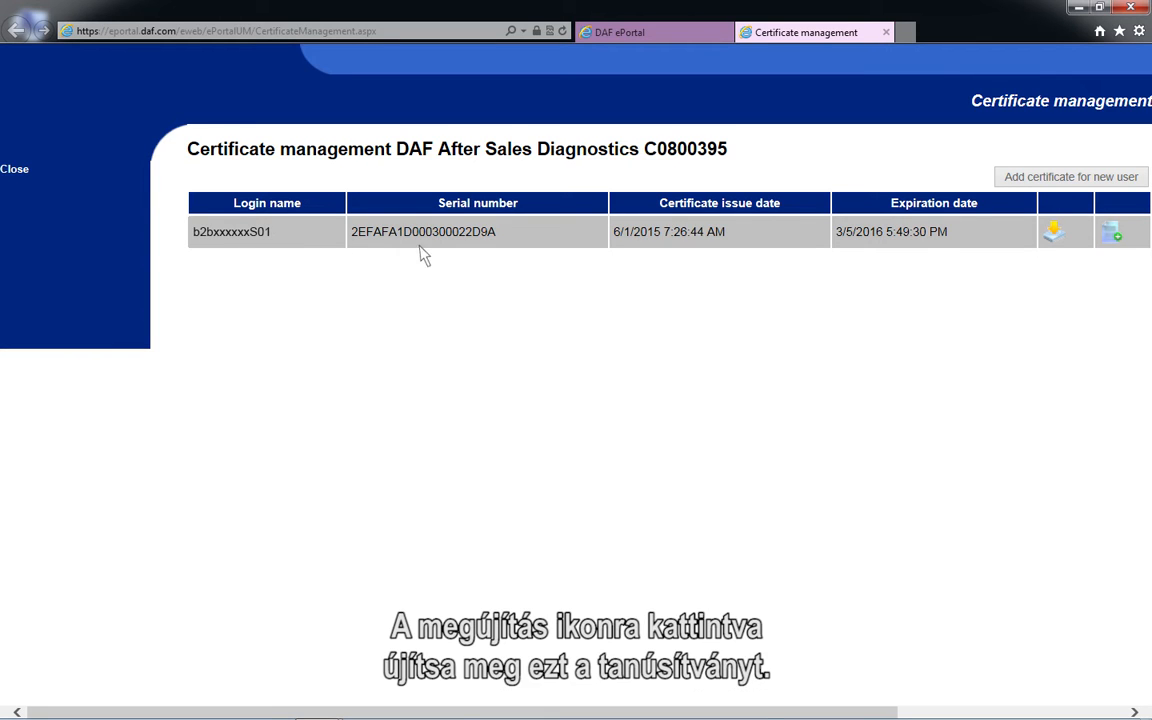
pyautogui.click(1112, 250)
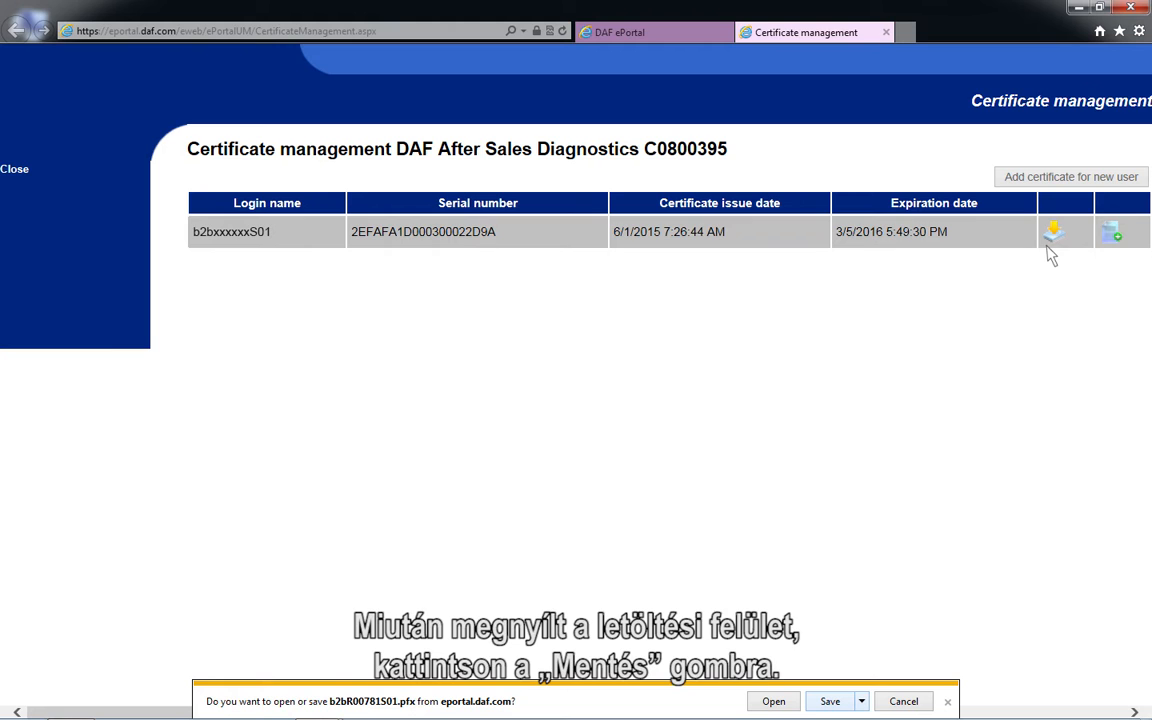
pyautogui.click(846, 704)
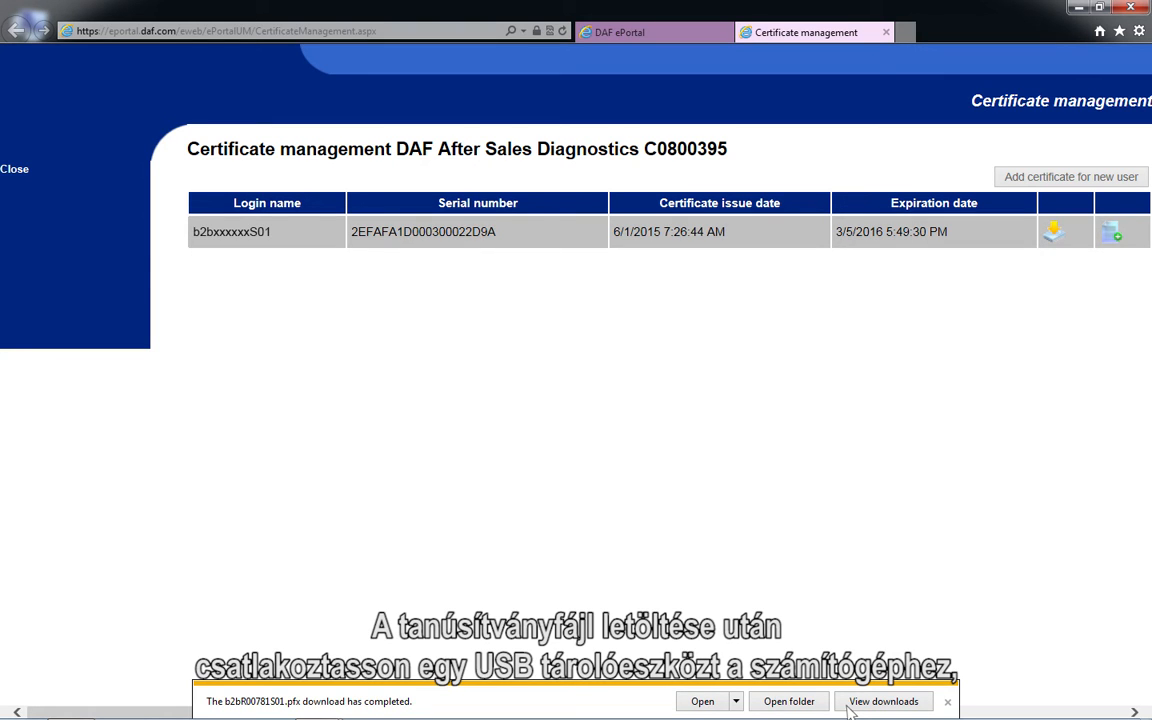
# Step: Copy the downloaded .pfx certificate from the Downloads folder to the root of USB DRIVE (F:)
pyautogui.click(789, 701)
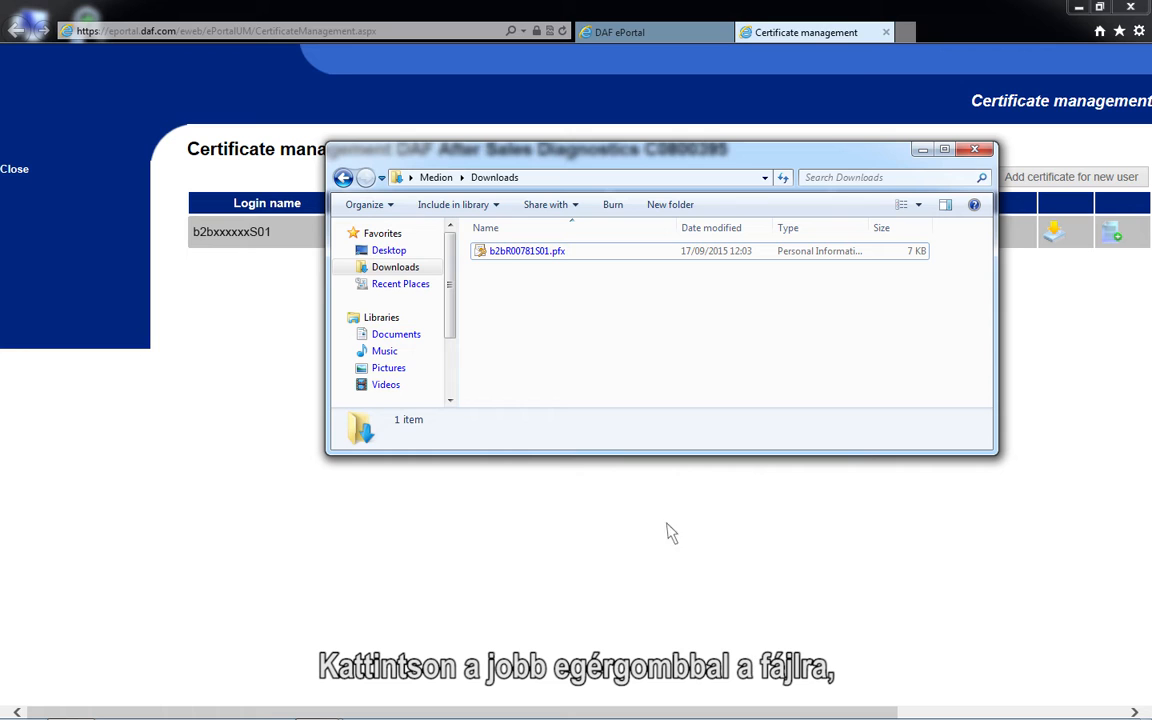
pyautogui.rightClick(492, 258)
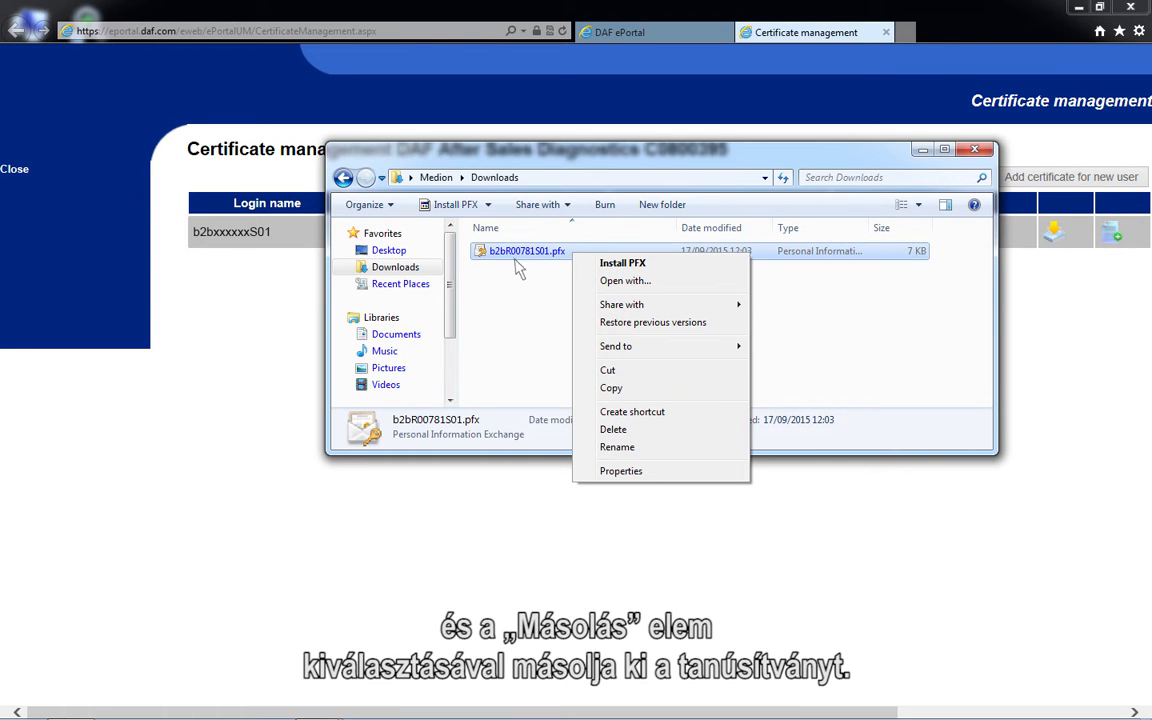
pyautogui.click(629, 392)
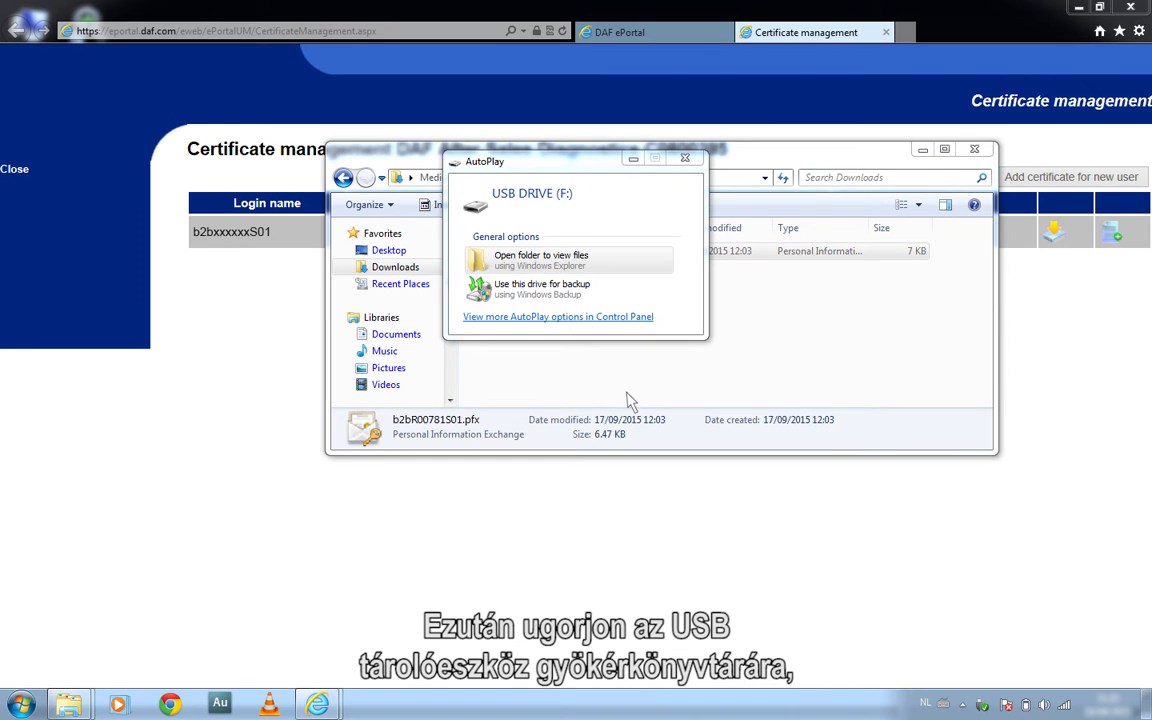
pyautogui.click(493, 262)
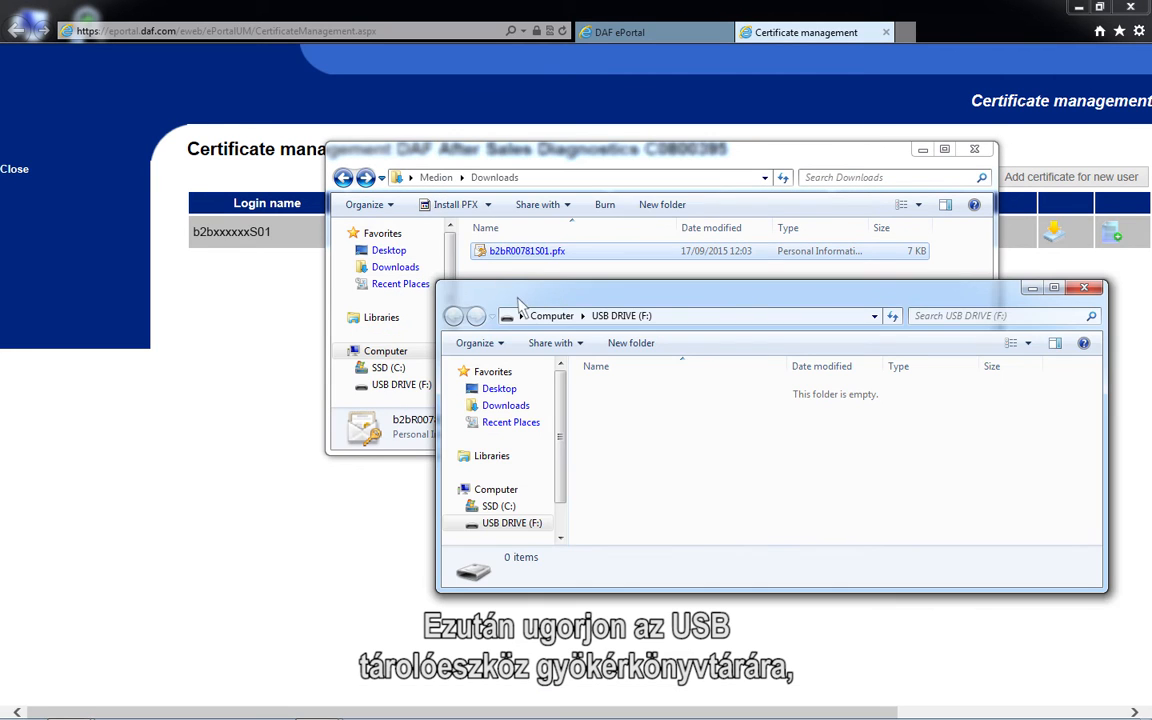
pyautogui.rightClick(625, 428)
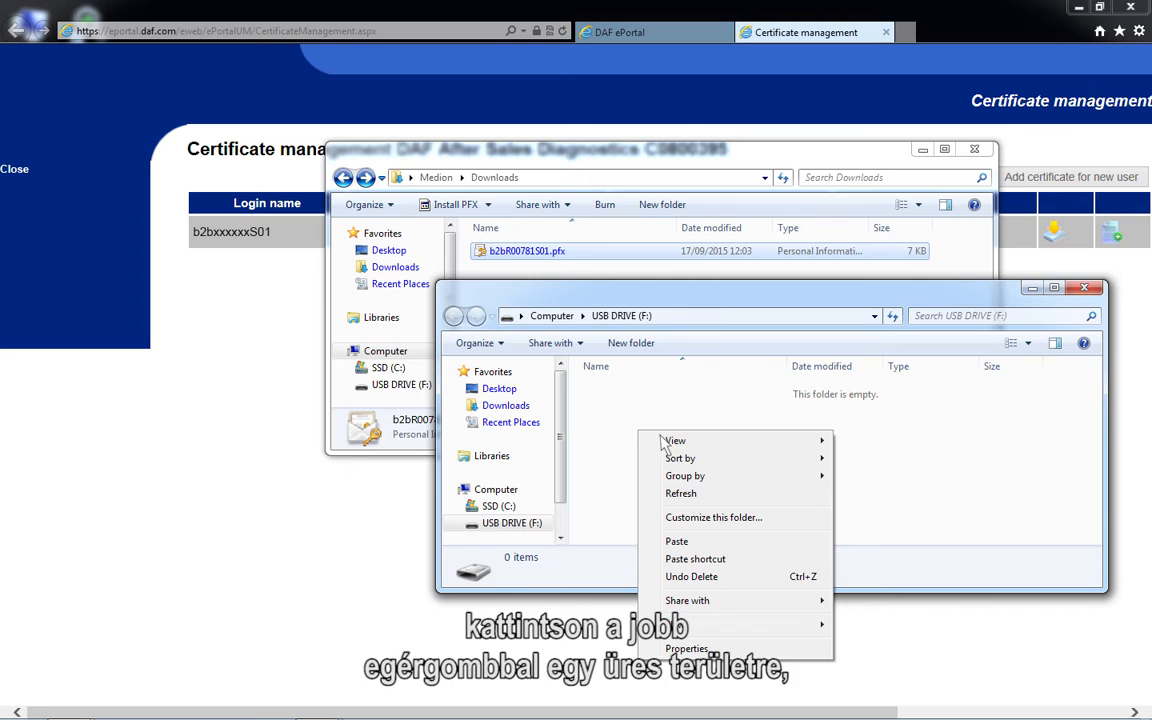
pyautogui.click(677, 541)
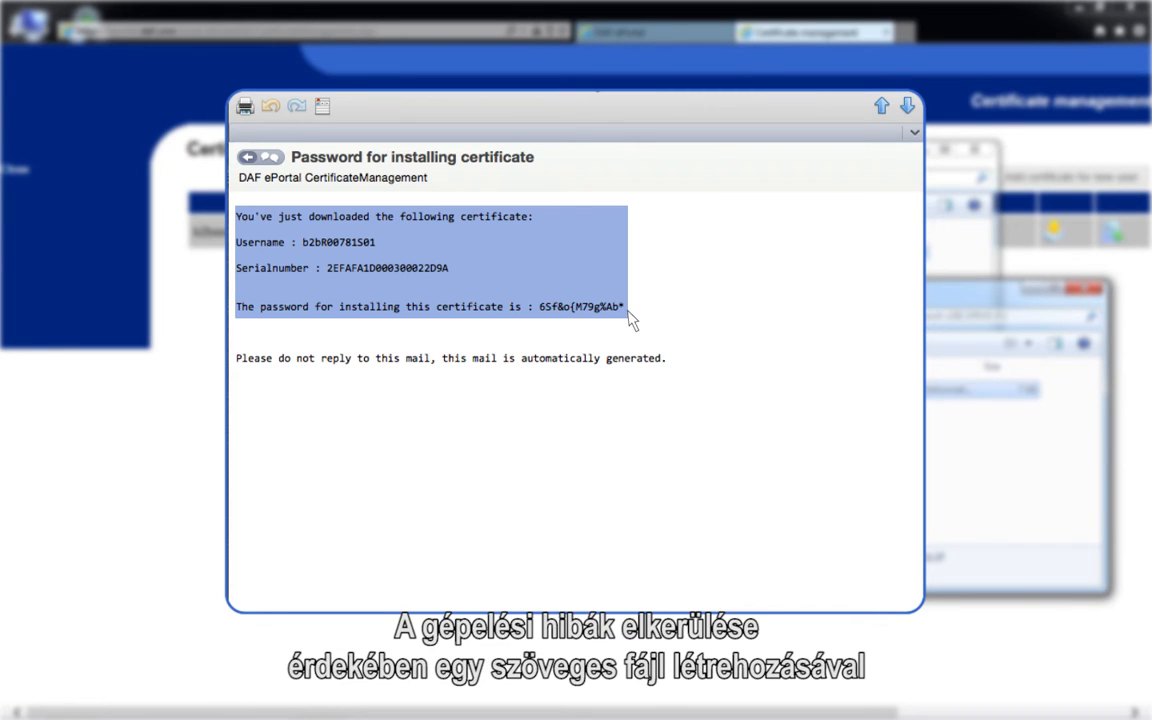
# Step: Copy the highlighted certificate details and installation password from the email, and create a text document with the default name on USB DRIVE (F:)
pyautogui.rightClick(630, 318)
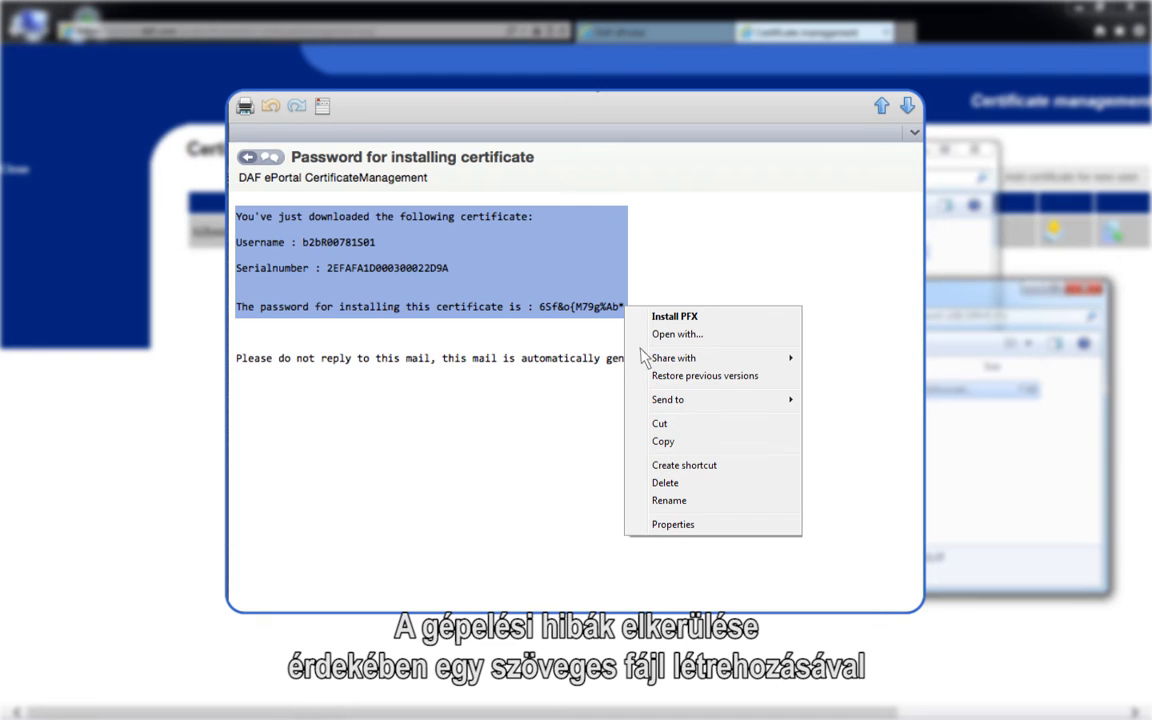
pyautogui.click(663, 443)
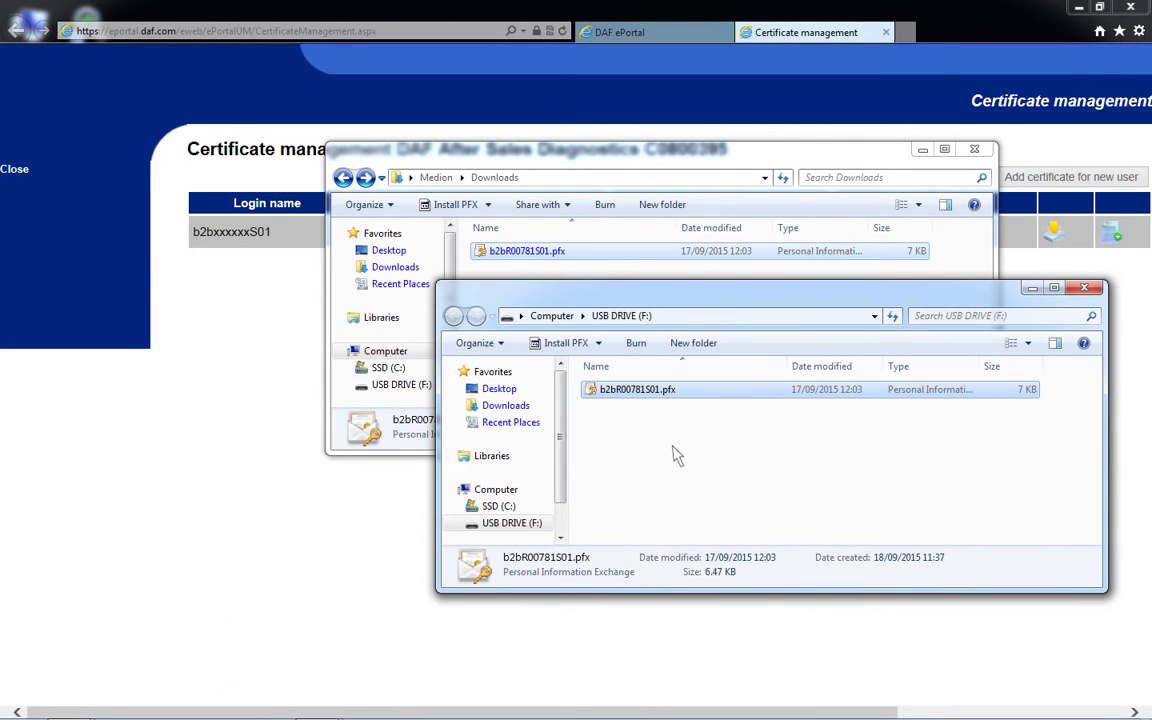
pyautogui.rightClick(583, 398)
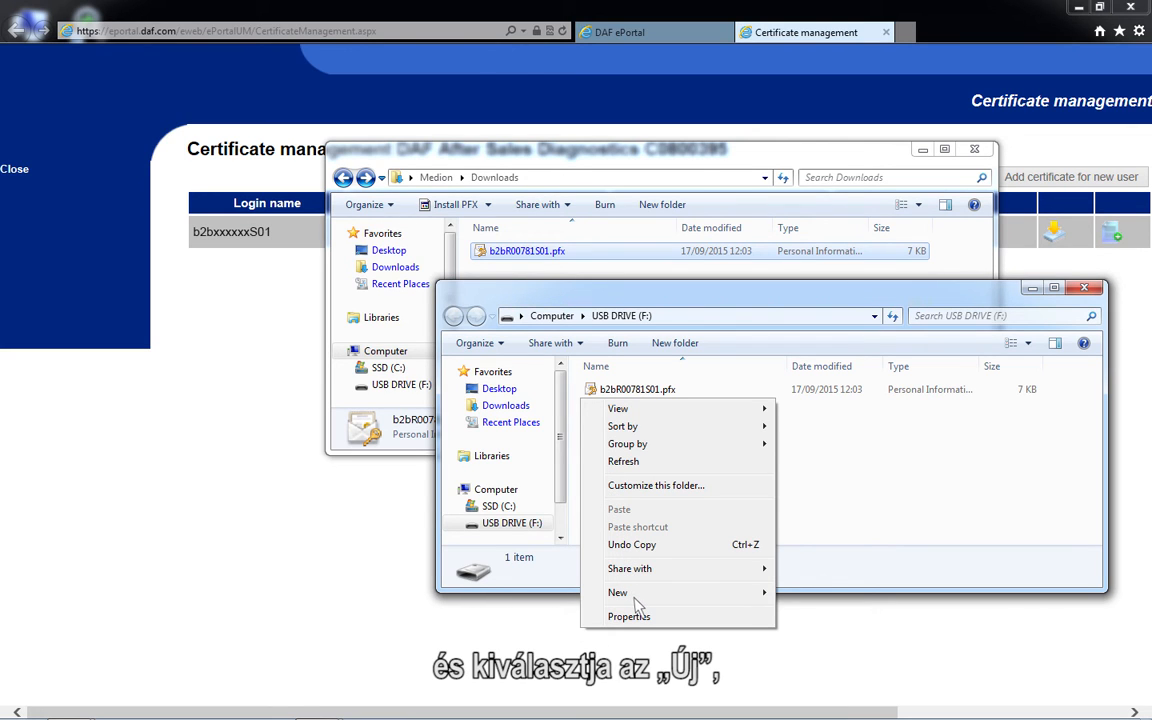
pyautogui.moveTo(760, 593)
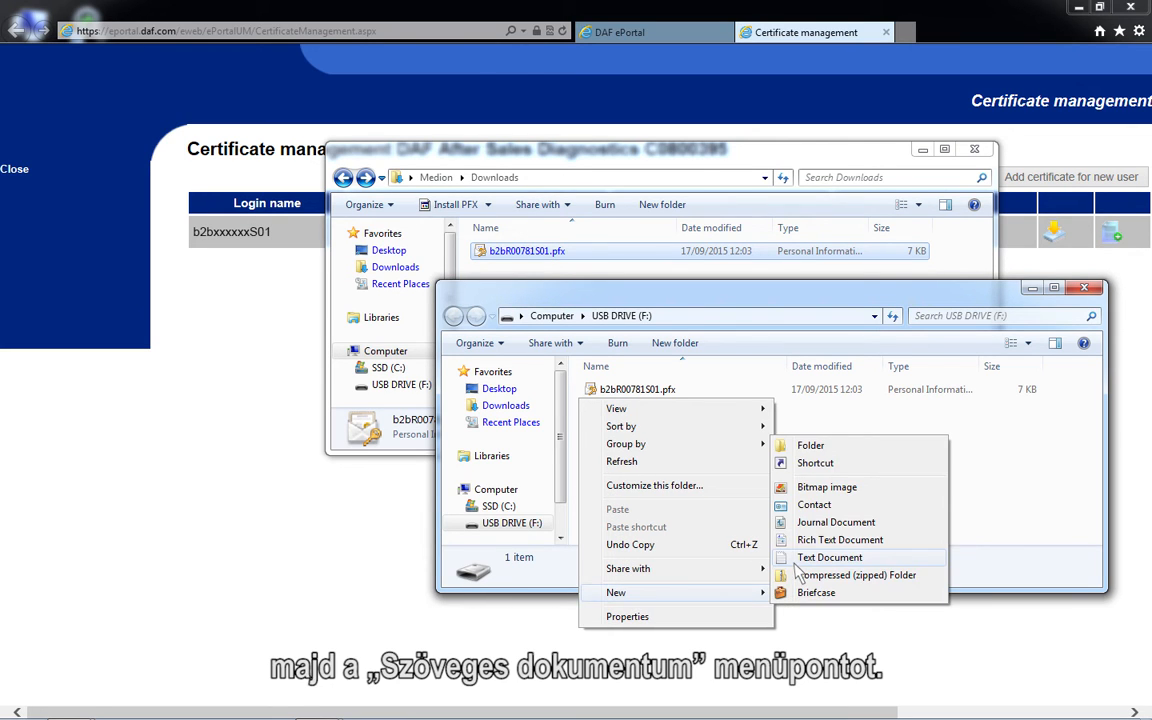
pyautogui.click(798, 558)
pyautogui.press('Return')
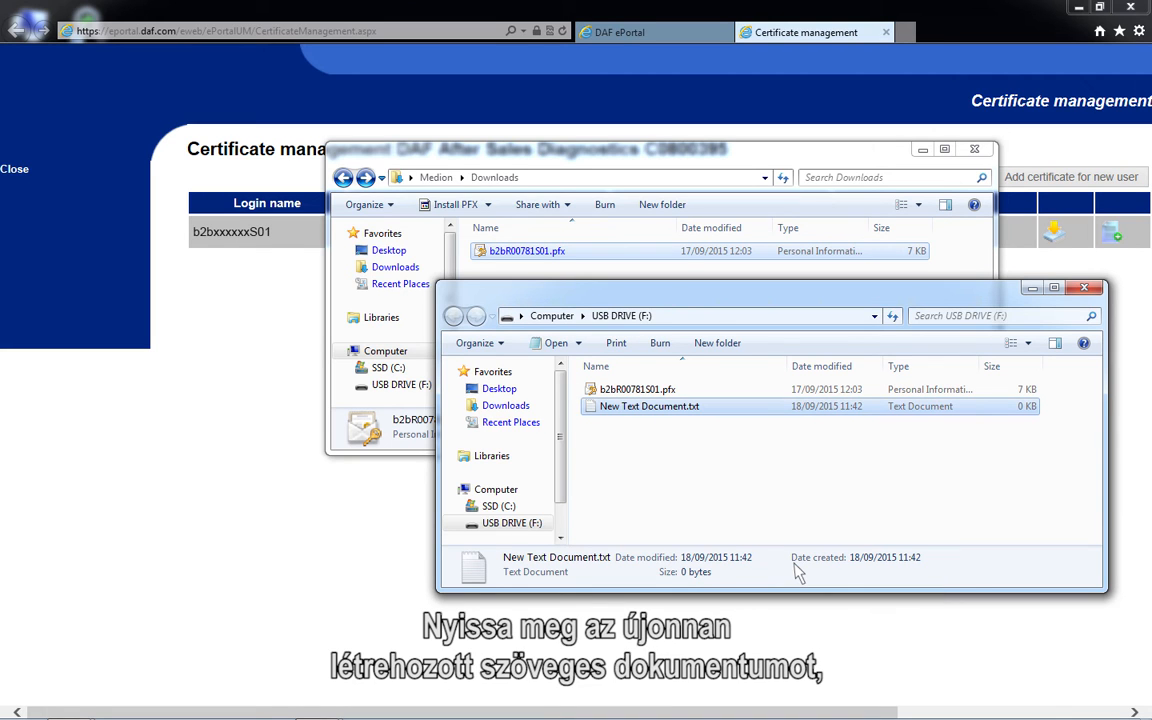
# Step: Paste the copied certificate details and installation password into New Text Document.txt, then save and close the file
pyautogui.doubleClick(610, 406)
pyautogui.rightClick(212, 226)
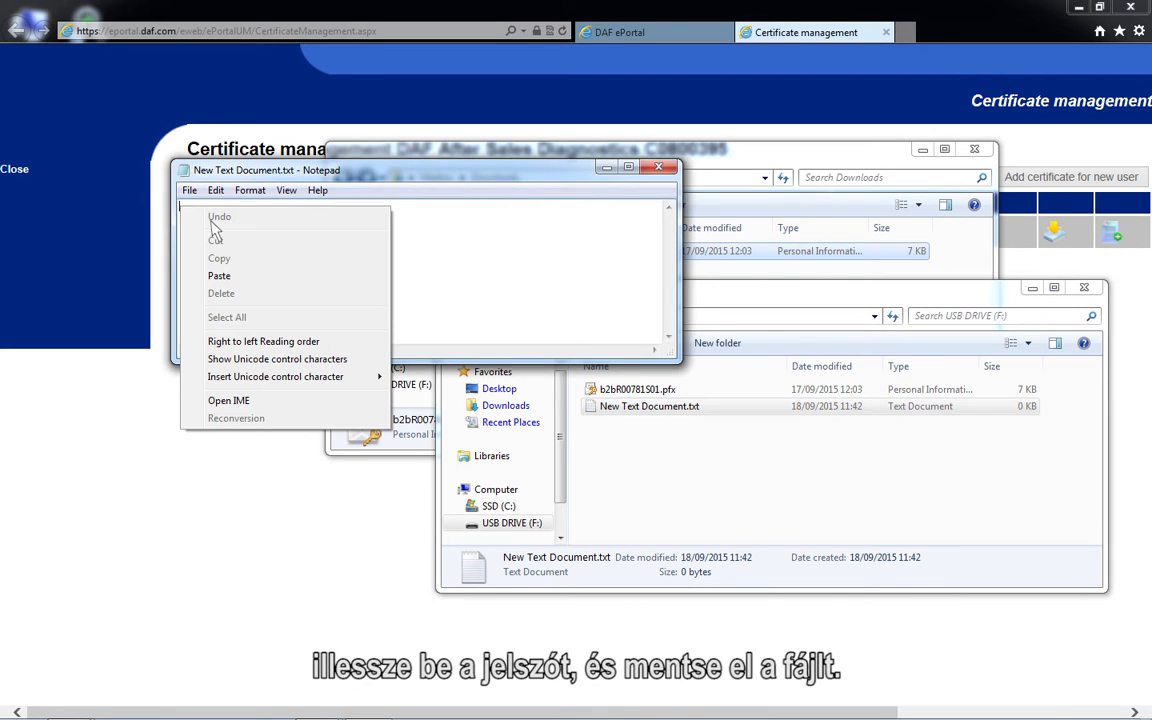
pyautogui.click(219, 277)
pyautogui.click(659, 167)
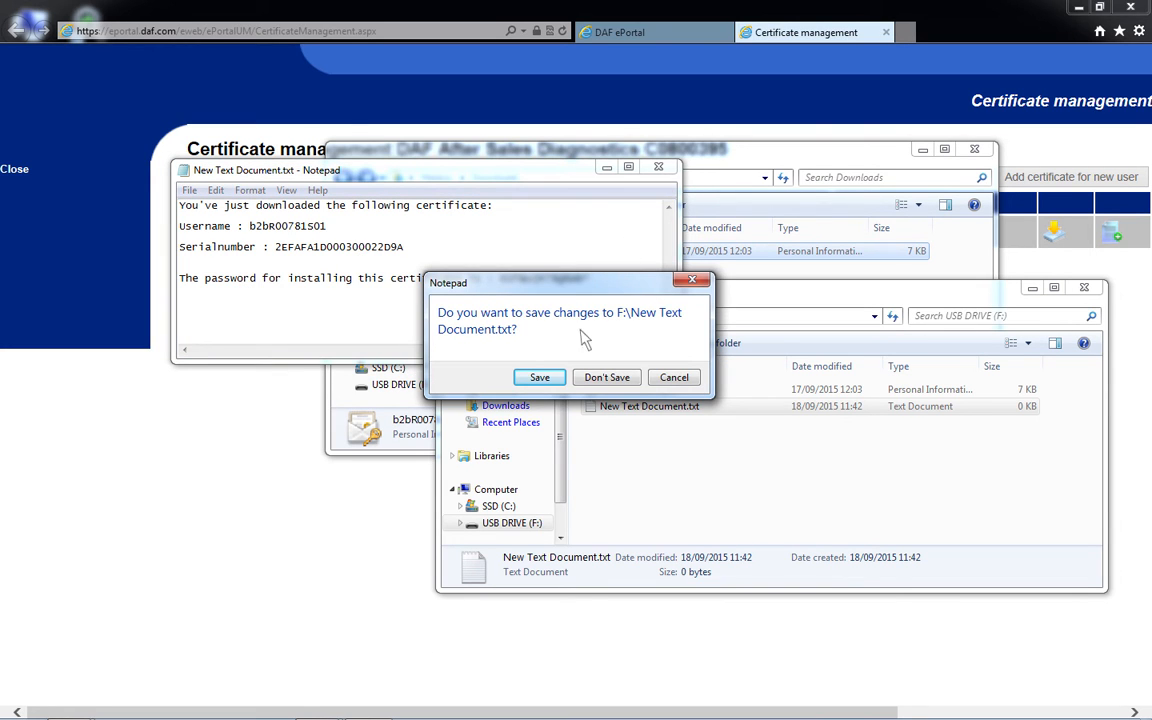
pyautogui.click(540, 377)
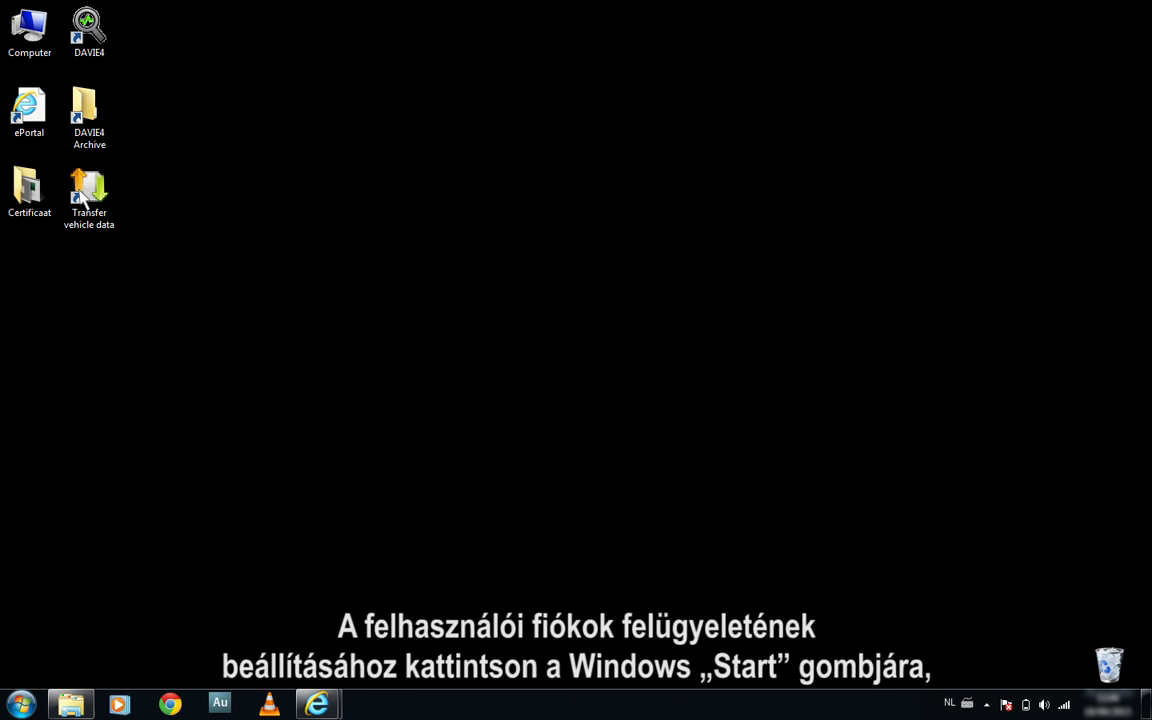
# Step: Find the User Account Control settings by searching for UAC and set the notification level to Never notify
pyautogui.click(21, 704)
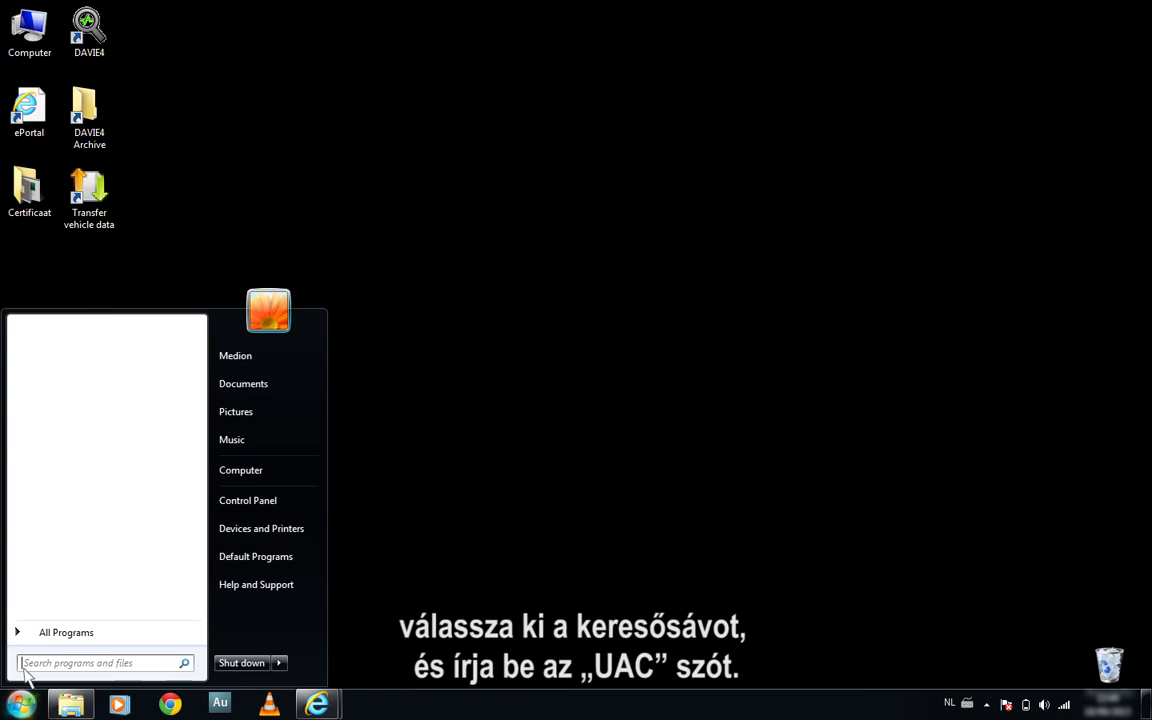
pyautogui.write('UAC')
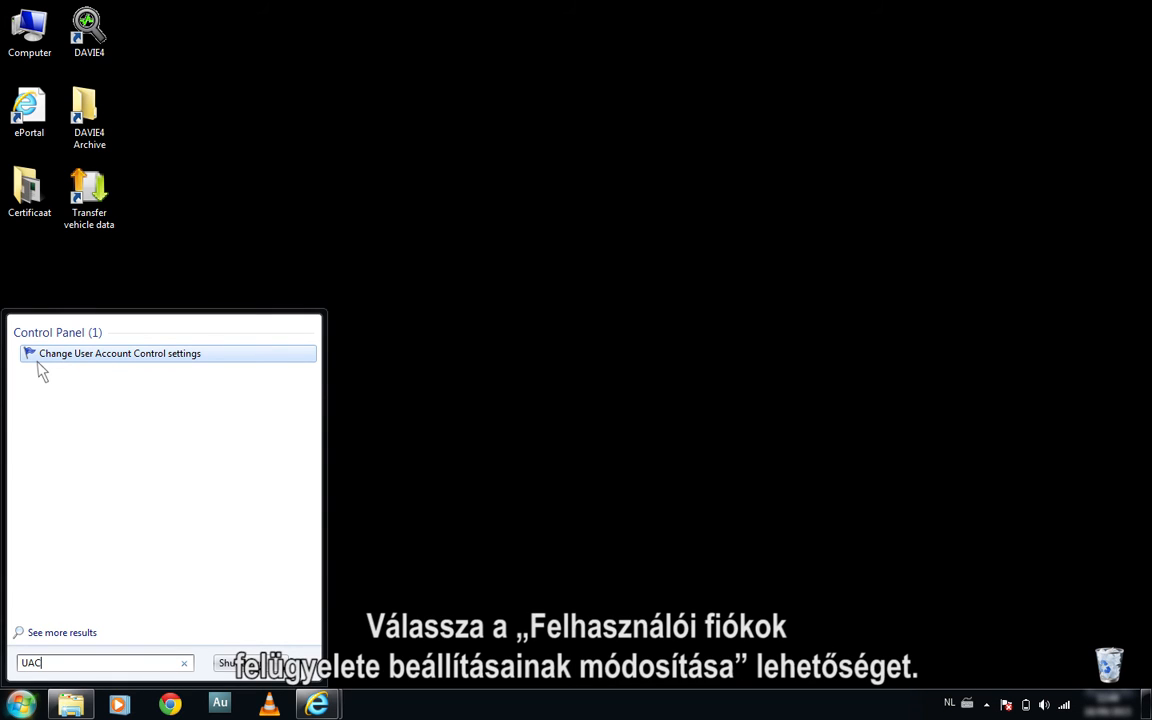
pyautogui.click(37, 362)
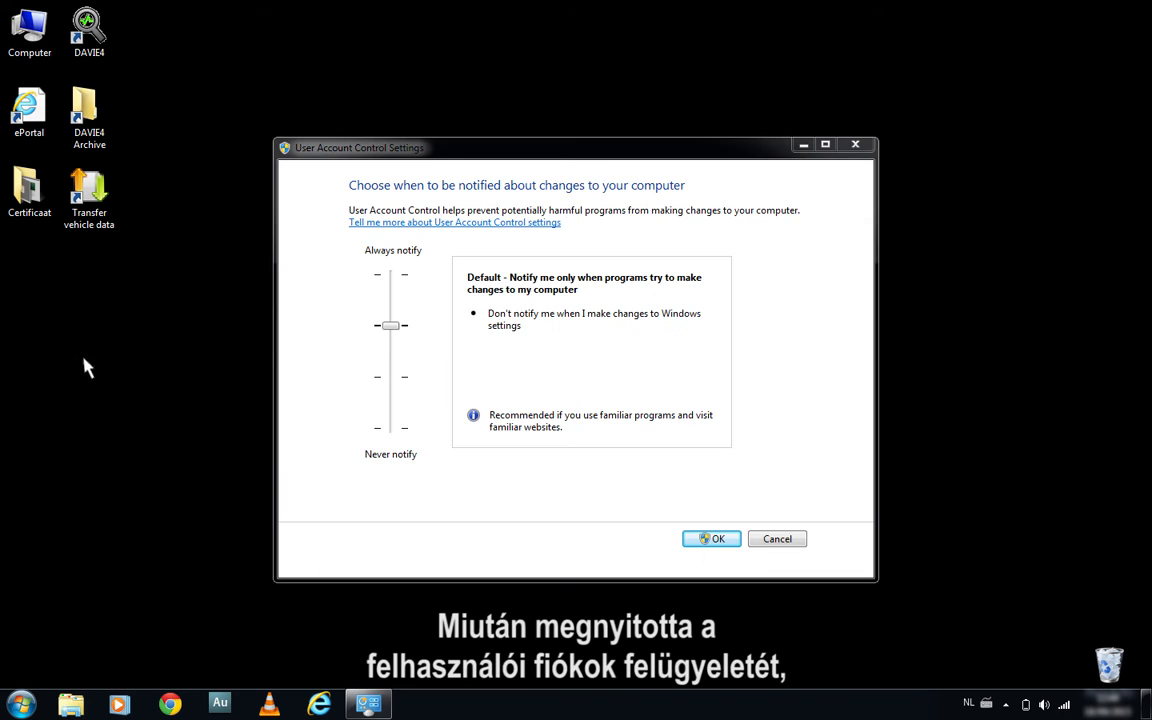
pyautogui.moveTo(390, 326); pyautogui.dragTo(398, 436)
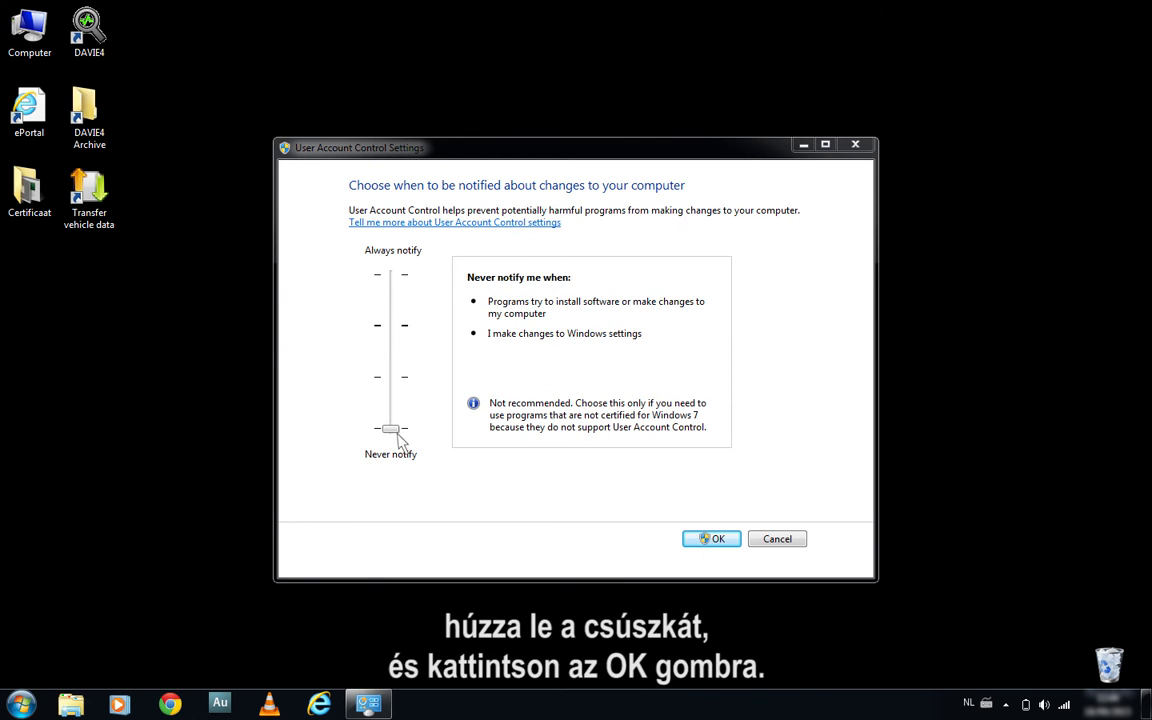
pyautogui.click(710, 540)
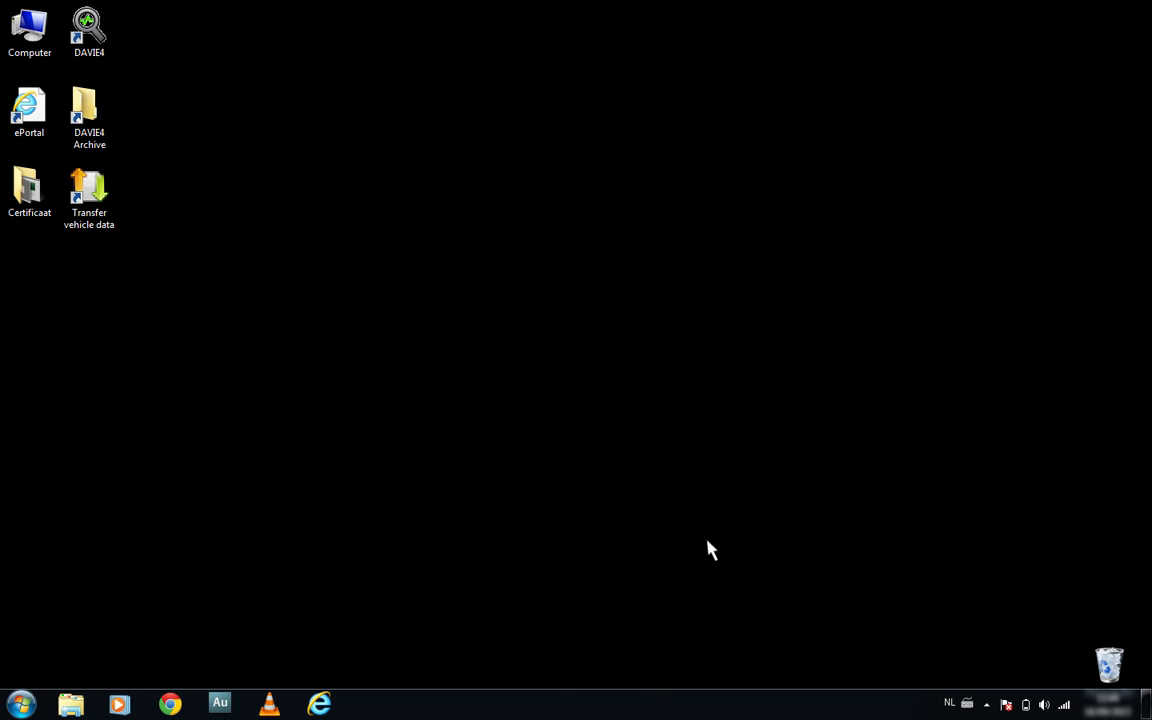
# Step: Start the DAVIE4 Certificate Manager and agree to install a new certificate
pyautogui.click(21, 705)
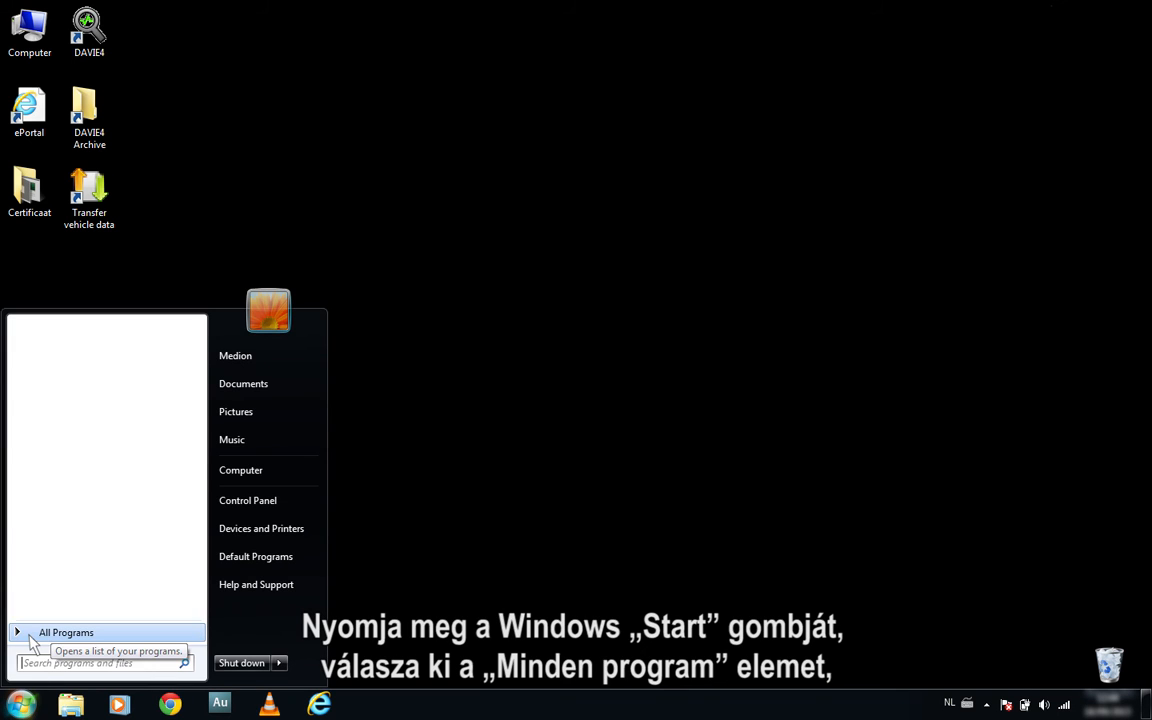
pyautogui.click(30, 634)
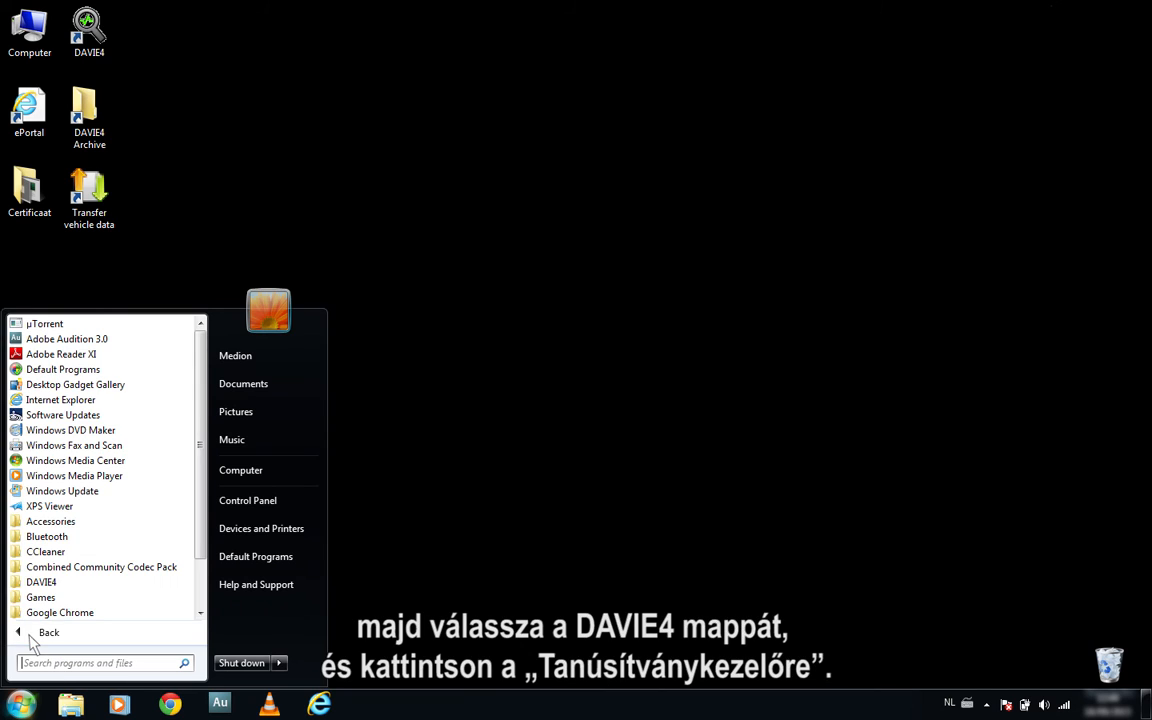
pyautogui.click(65, 584)
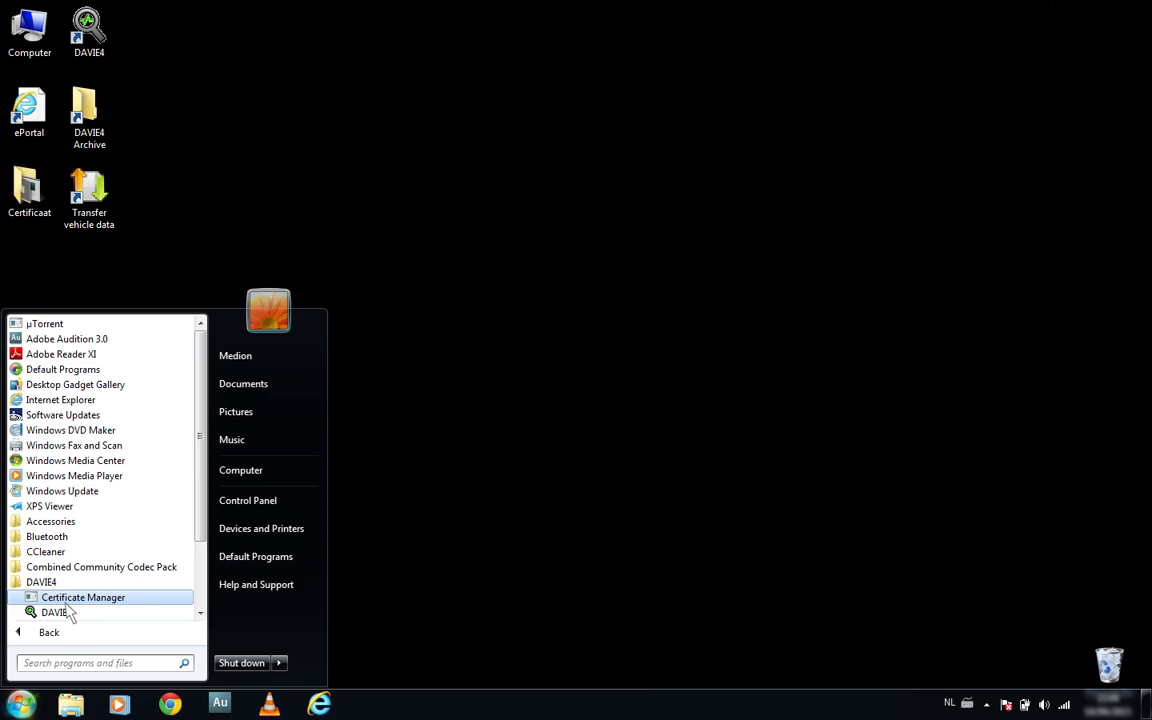
pyautogui.click(66, 601)
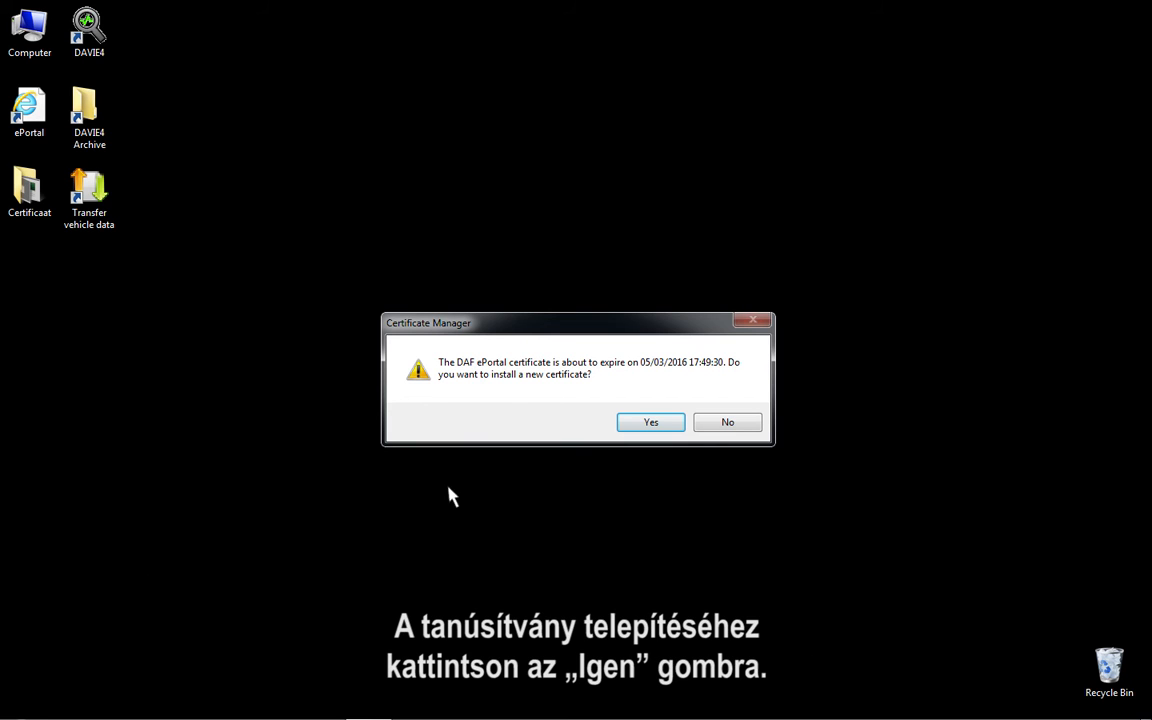
pyautogui.click(656, 425)
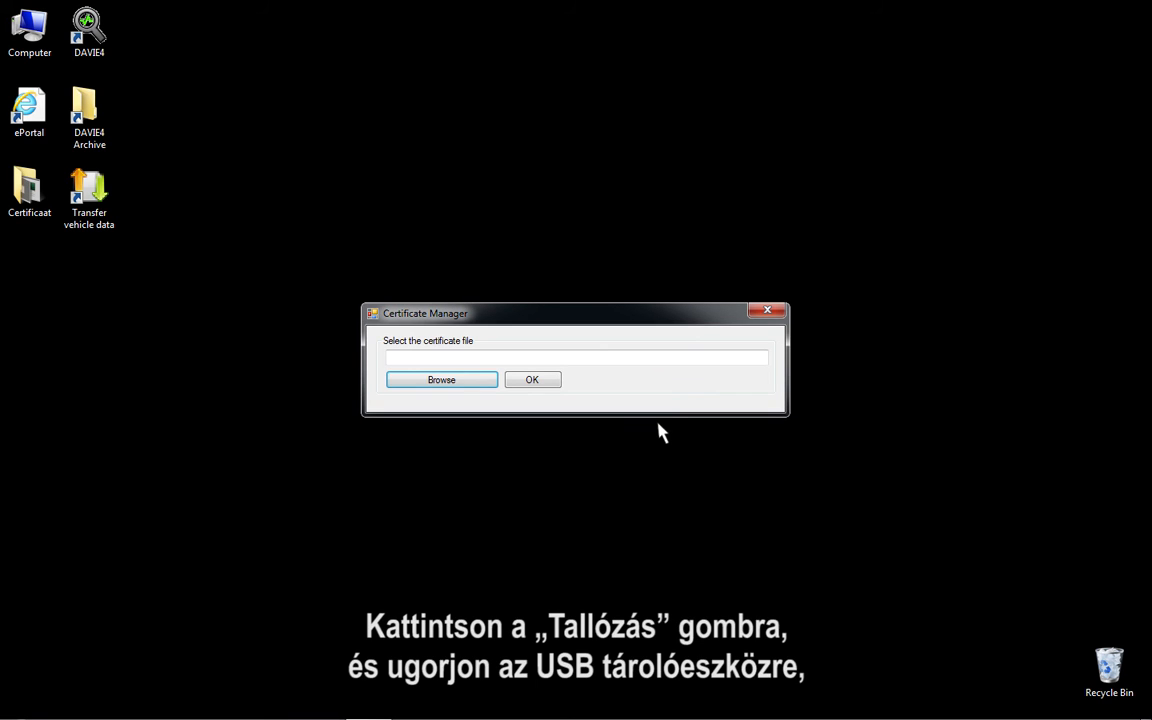
# Step: Select the .pfx certificate file on USB DRIVE (G:) and start importing it
pyautogui.click(463, 384)
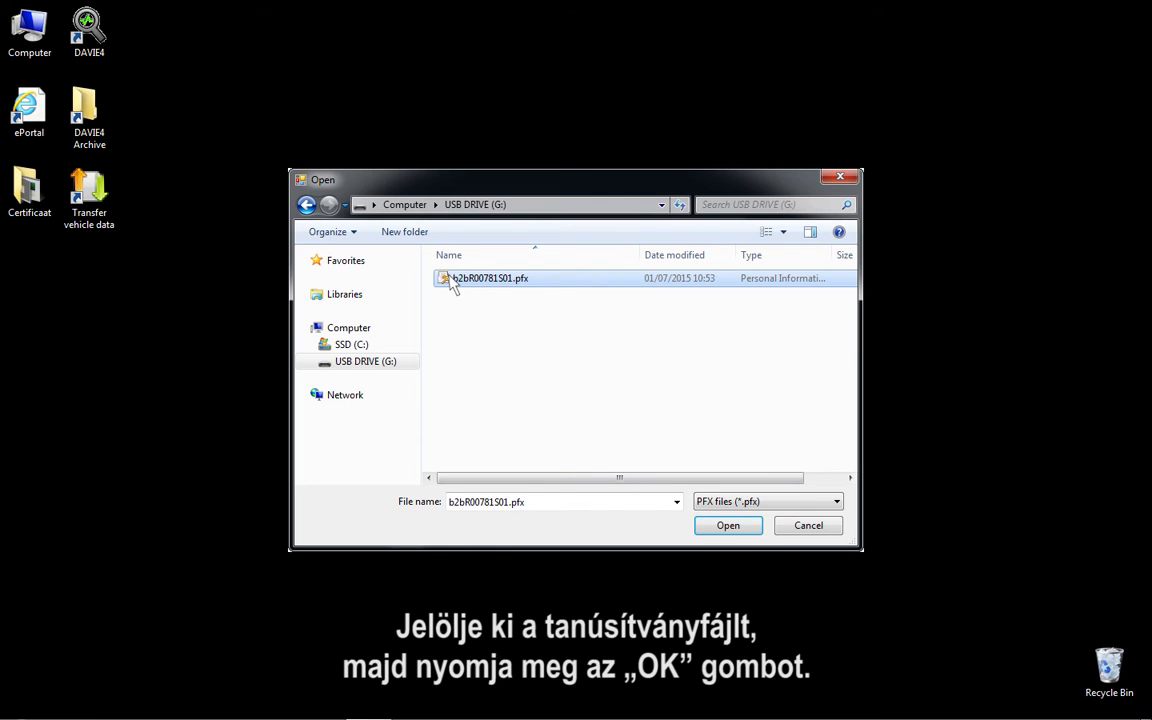
pyautogui.click(749, 530)
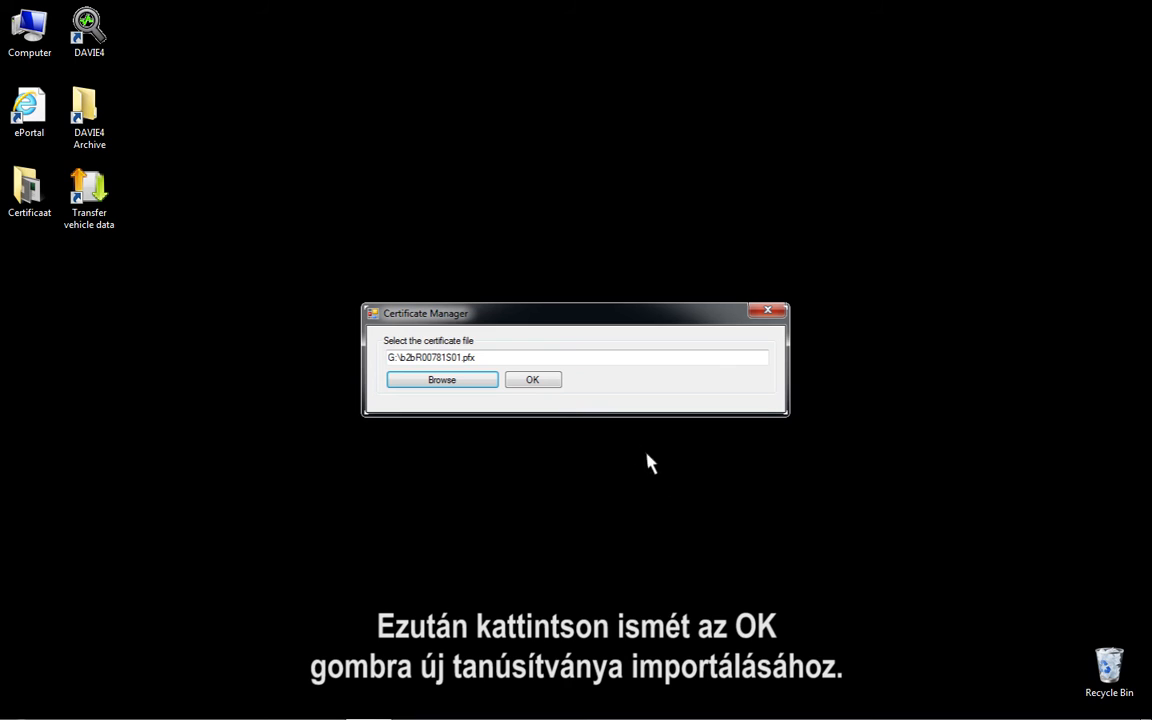
pyautogui.click(543, 384)
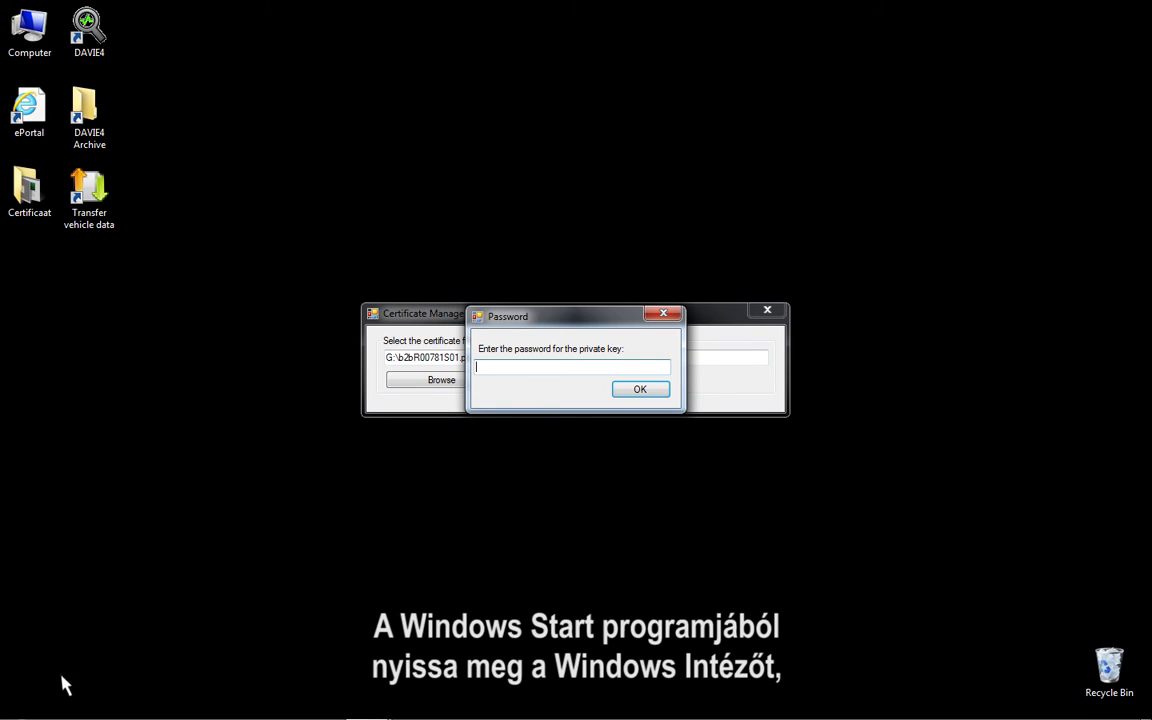
# Step: Browse the computer's drives to USB DRIVE (G:) and open New Text Document.txt
pyautogui.click(22, 706)
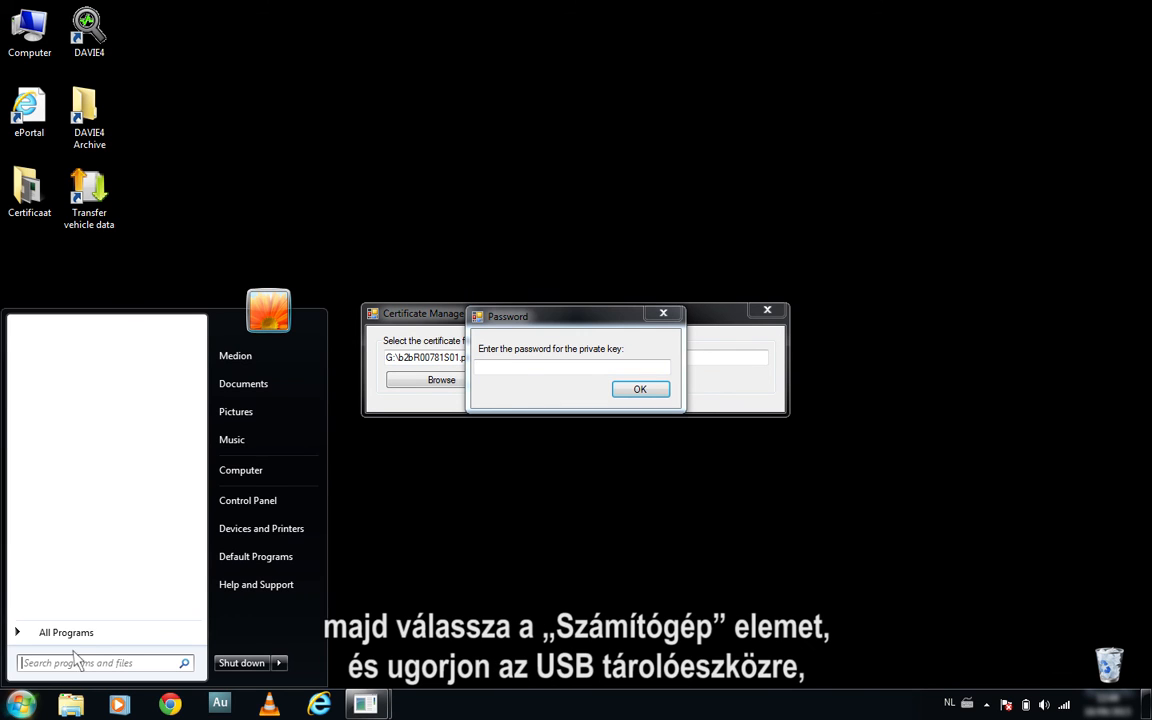
pyautogui.click(245, 470)
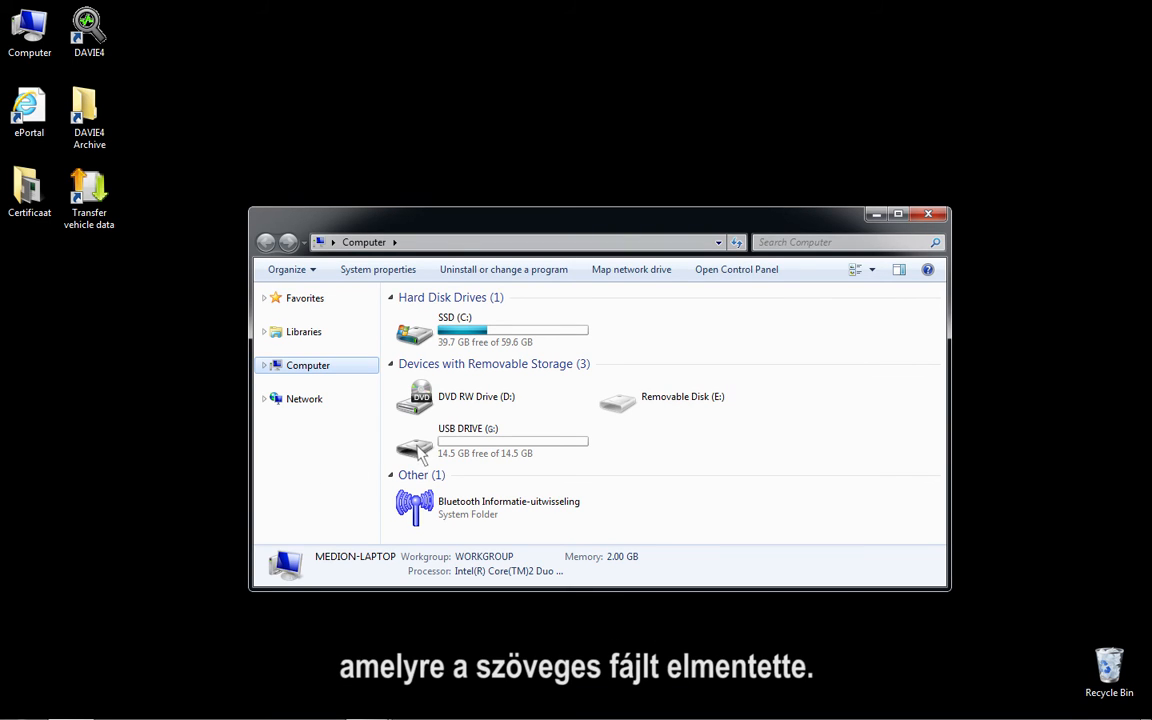
pyautogui.doubleClick(432, 447)
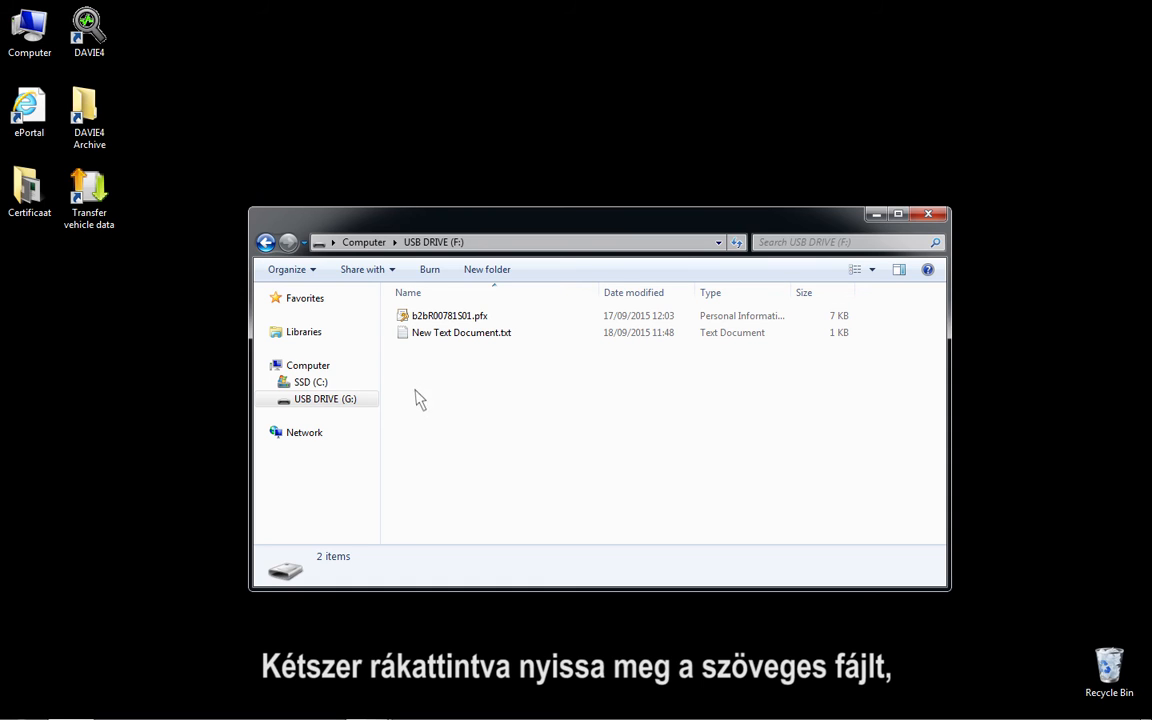
pyautogui.doubleClick(405, 336)
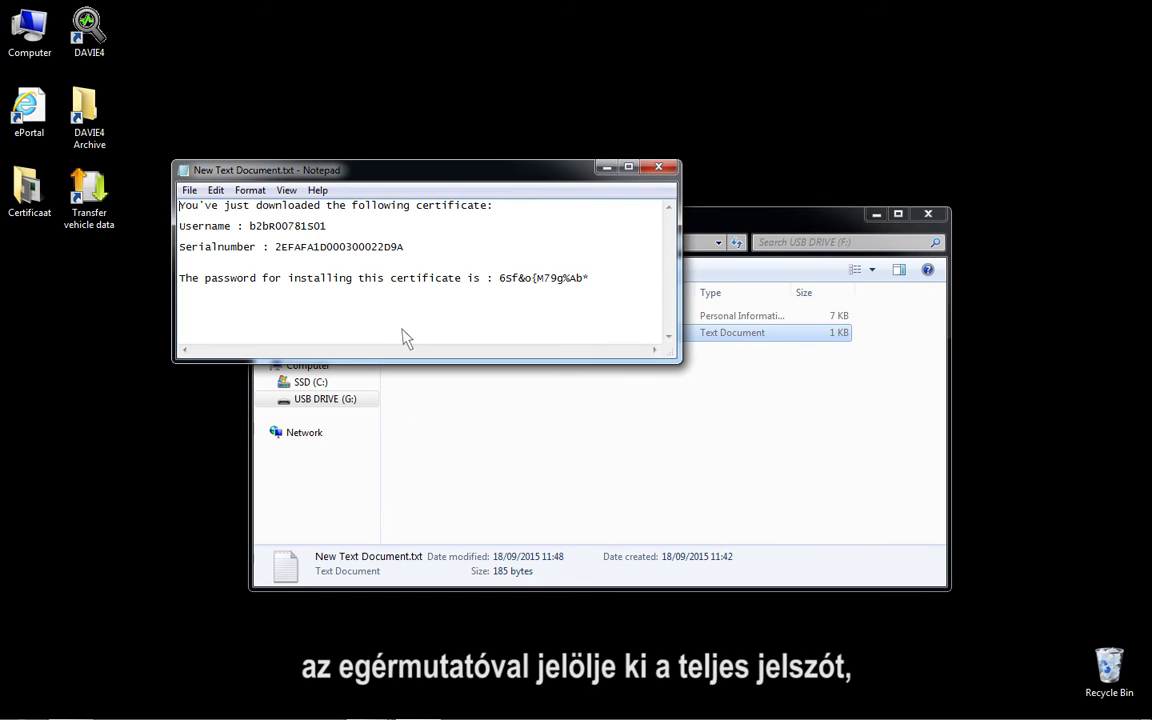
# Step: Copy the certificate installation password from the text file, then close the file and the USB drive window
pyautogui.moveTo(498, 279); pyautogui.dragTo(593, 285)
pyautogui.rightClick(592, 282)
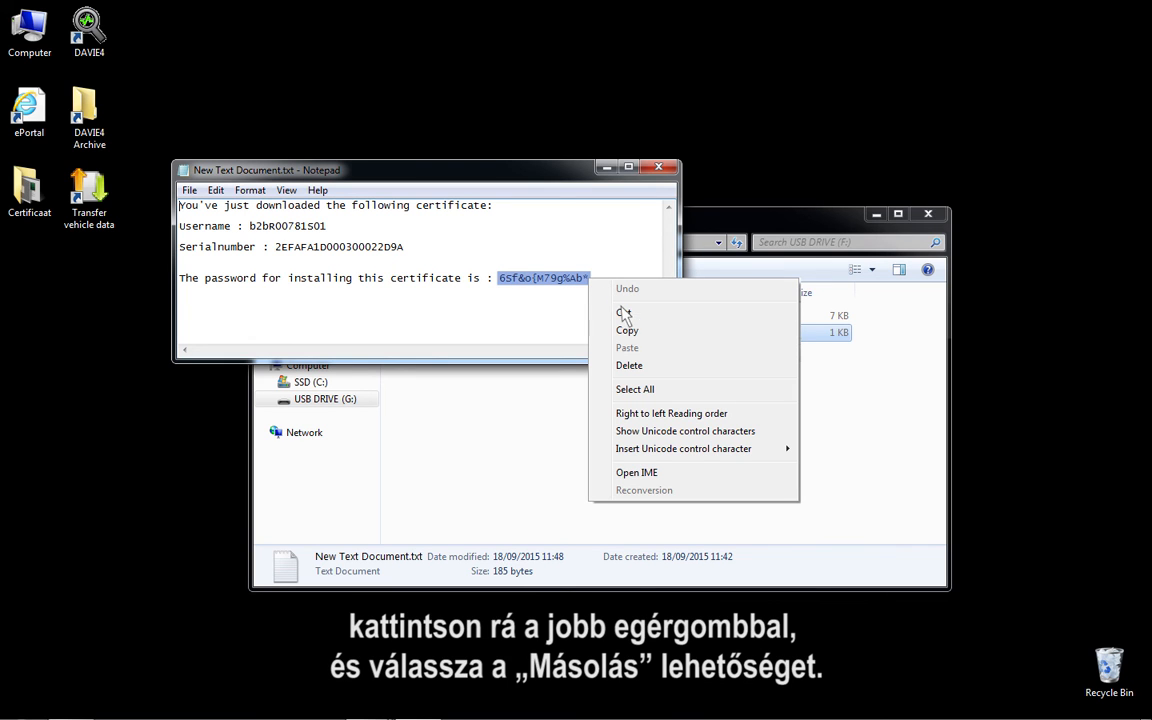
pyautogui.click(643, 331)
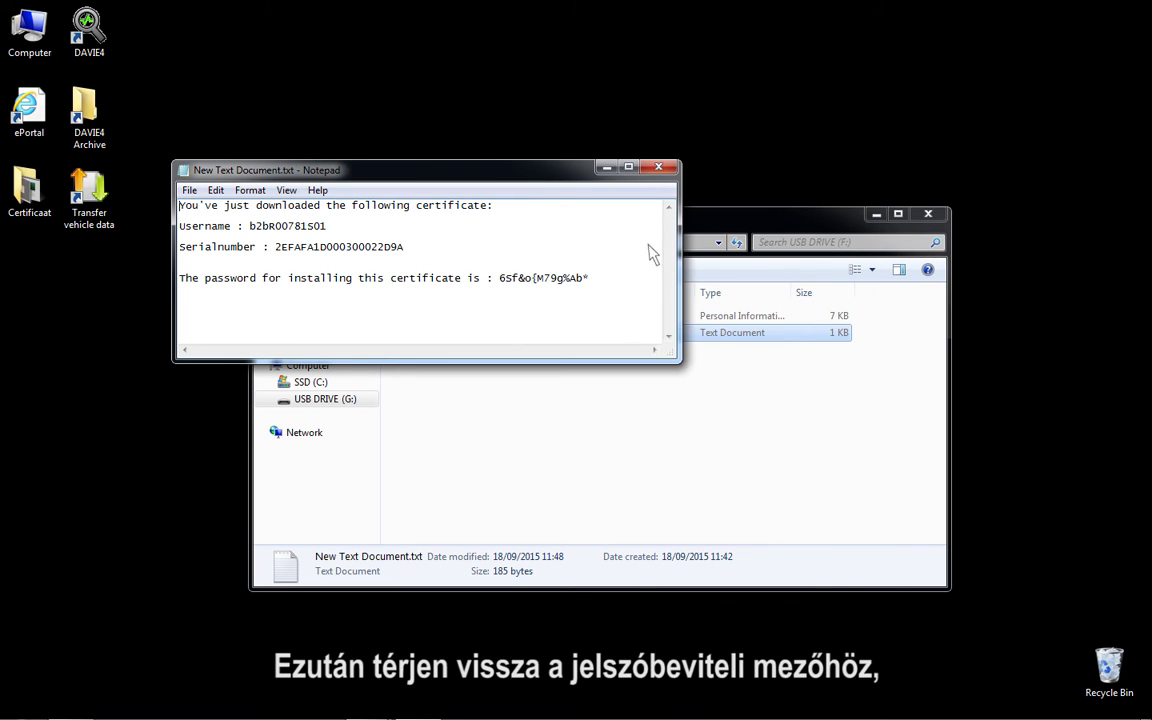
pyautogui.click(659, 167)
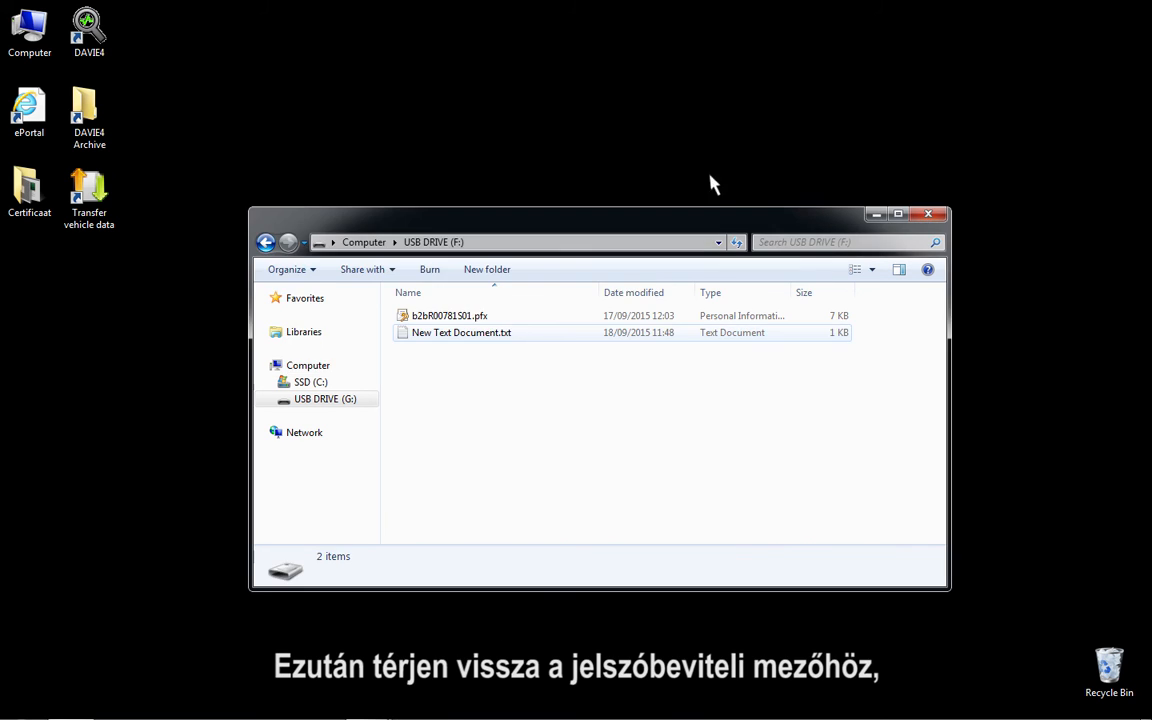
pyautogui.click(930, 214)
# Step: Paste the copied password for the certificate's private key, complete the installation and dismiss the Certificate Manager message
pyautogui.rightClick(499, 366)
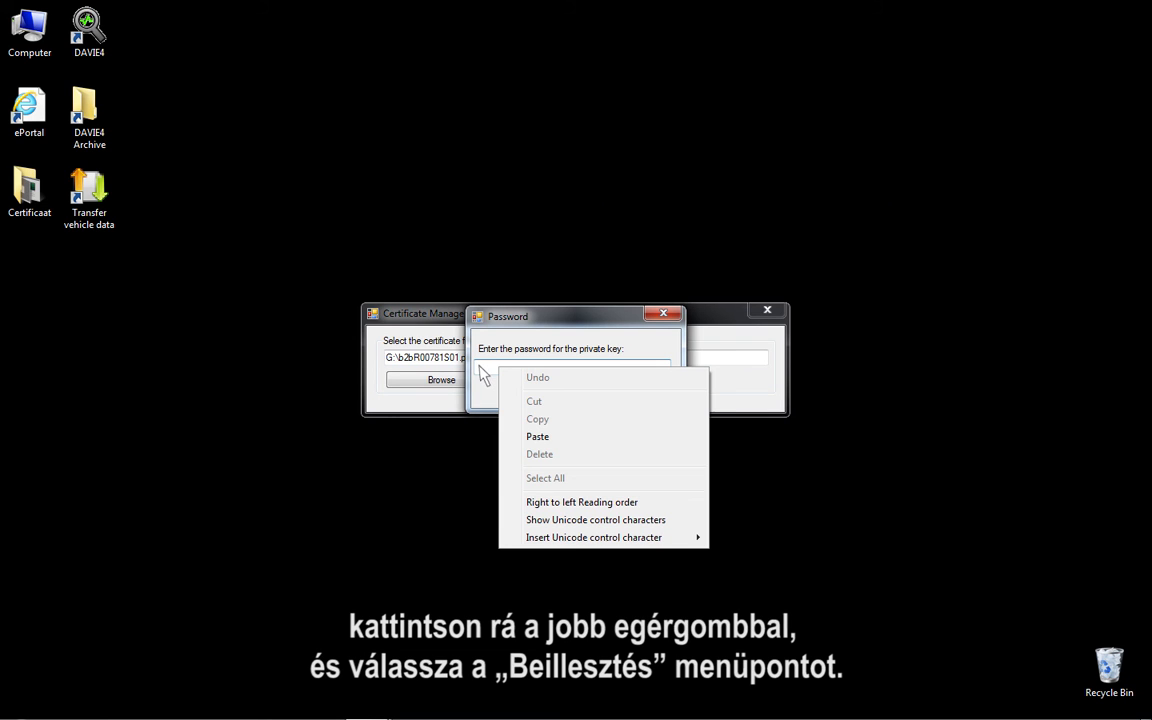
pyautogui.click(538, 437)
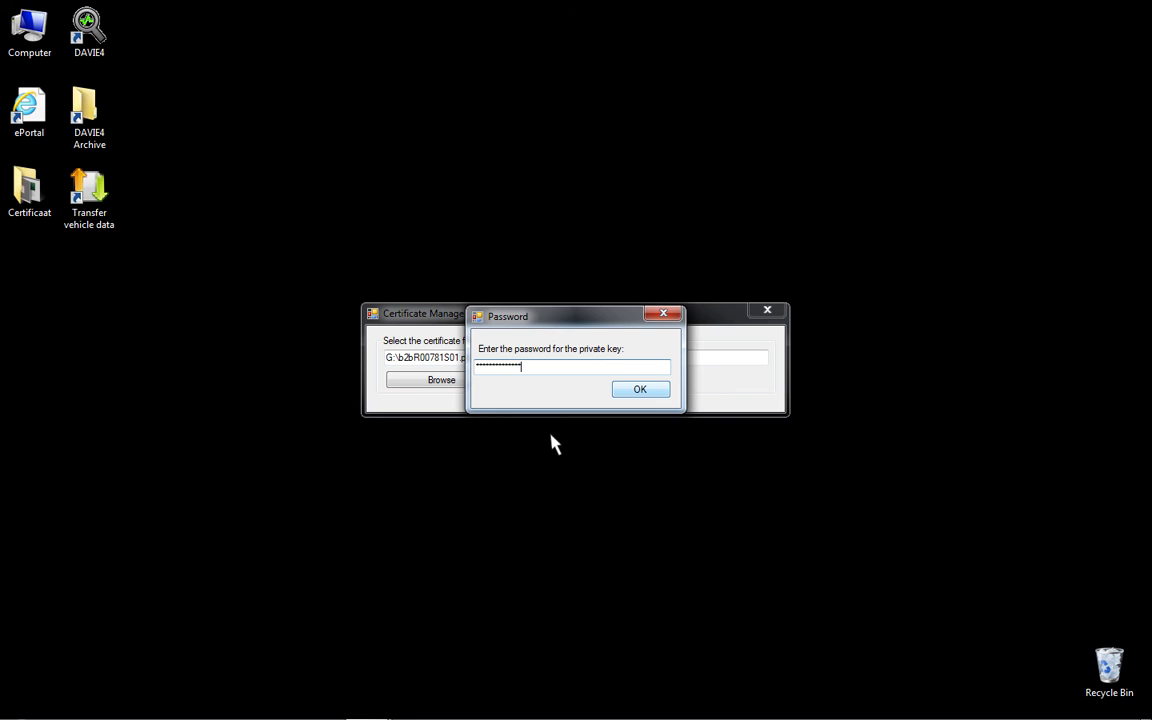
pyautogui.click(637, 386)
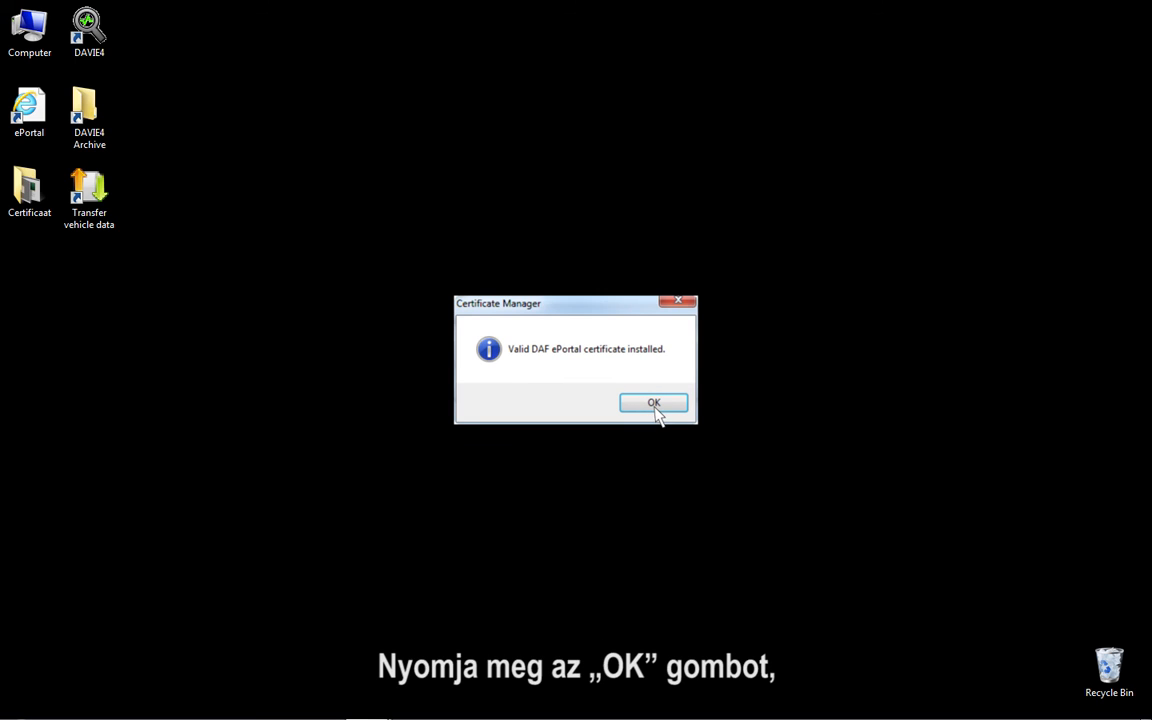
pyautogui.click(655, 408)
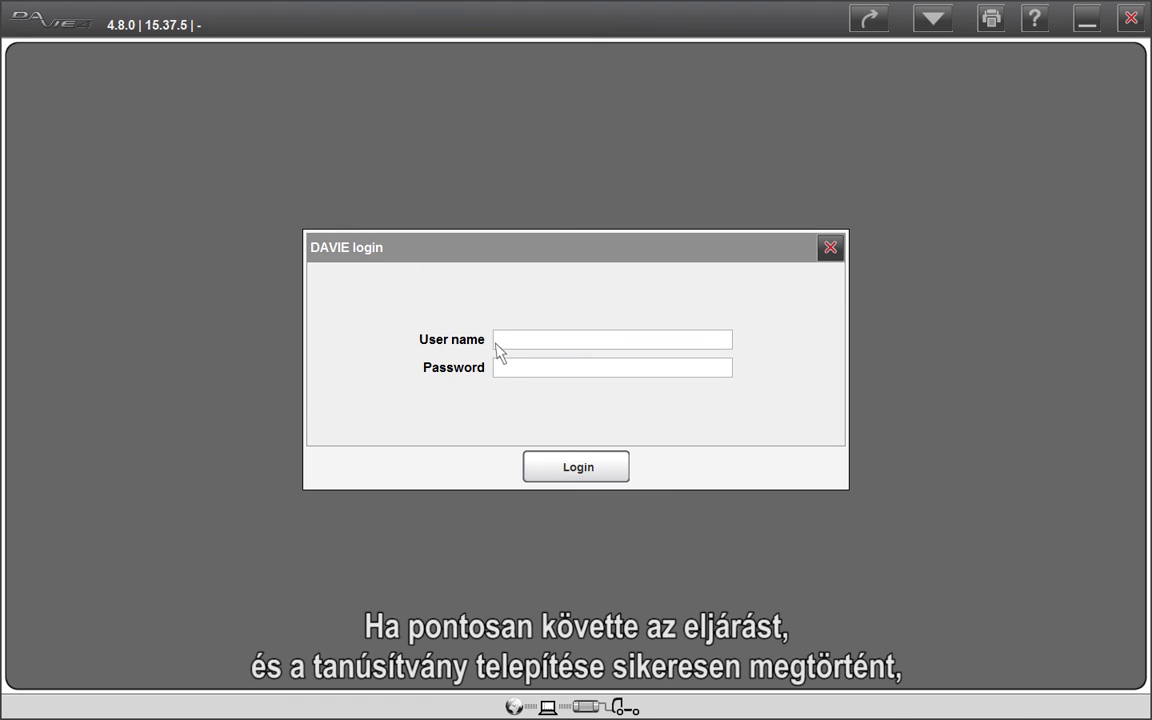
# Step: Log in to DAVIE4 with the user name davie4user and the account password
pyautogui.write('davie4use')
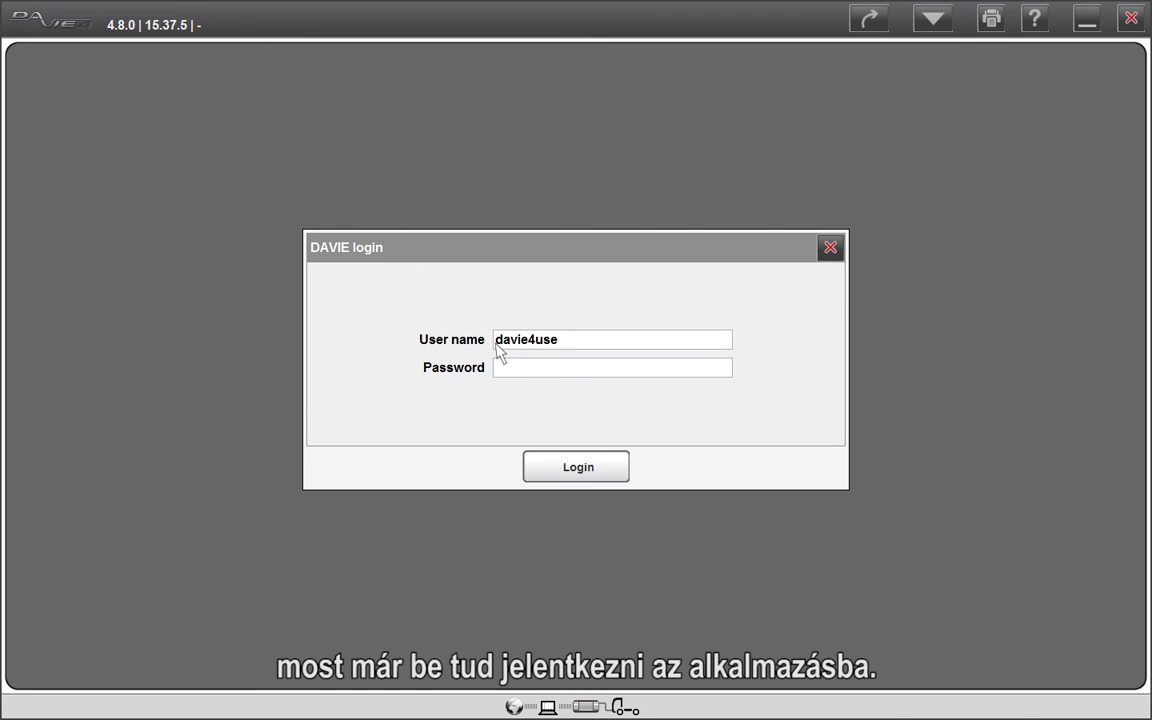
pyautogui.write('r')
pyautogui.click(498, 372)
pyautogui.write('••••••')
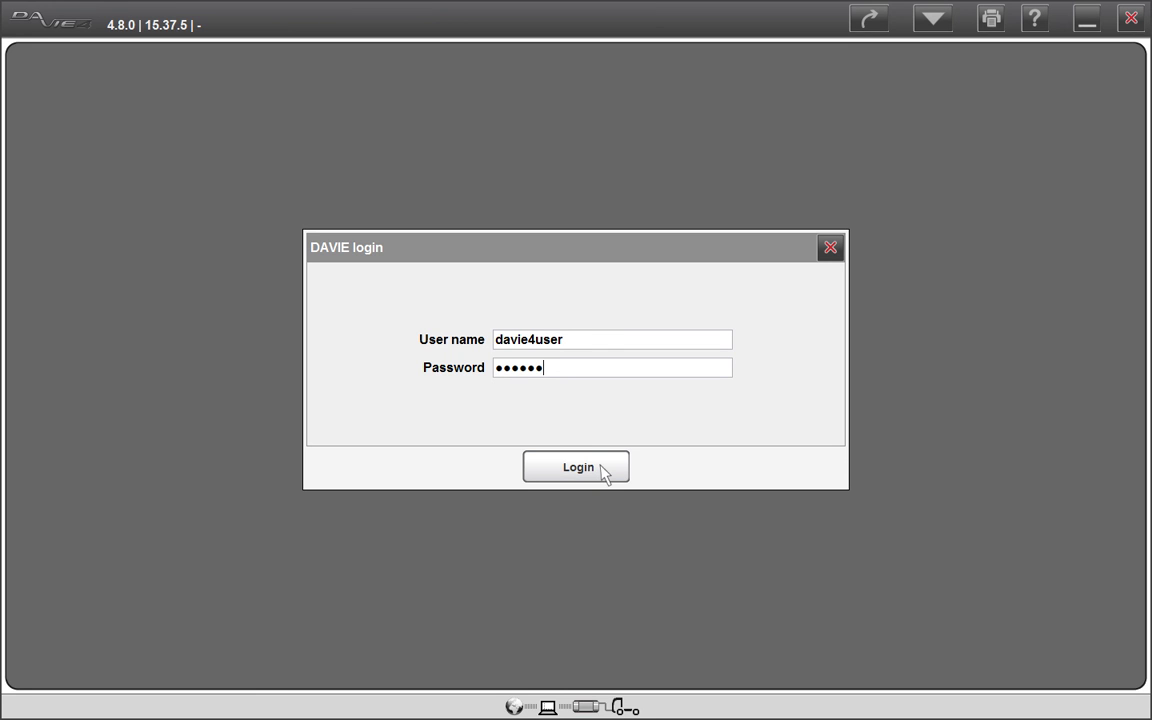
pyautogui.click(603, 474)
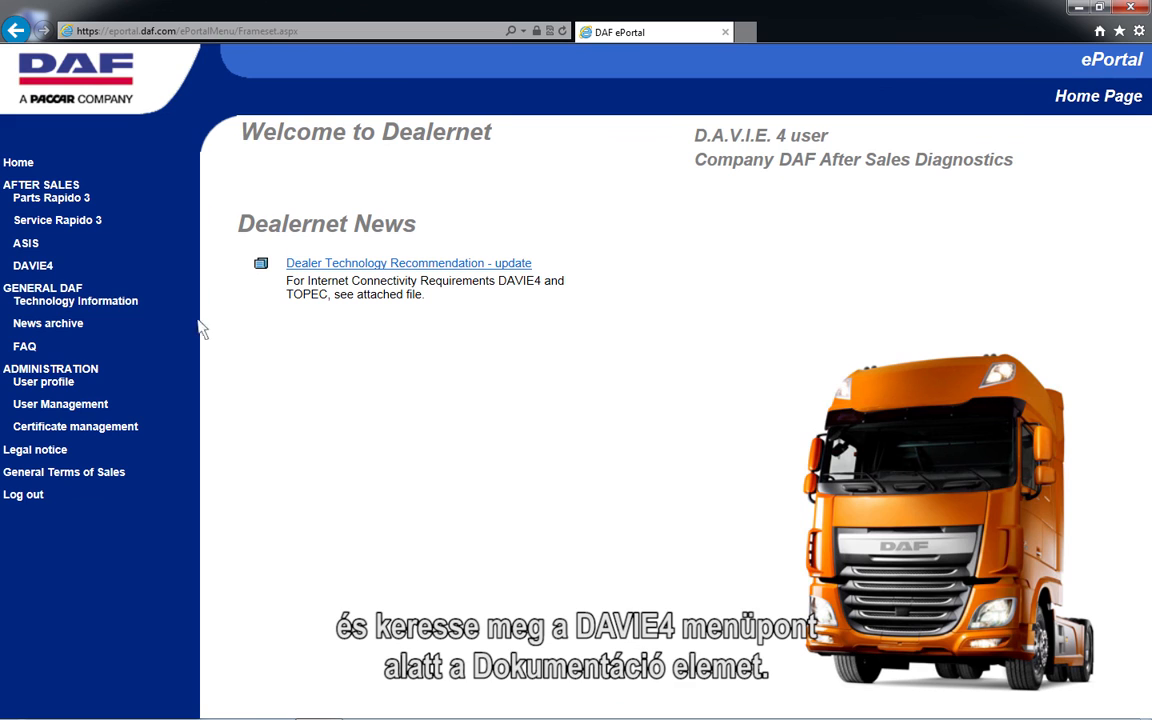
# Step: In the DAF ePortal, open the Documentation page of the DAVIE4 download section
pyautogui.click(33, 266)
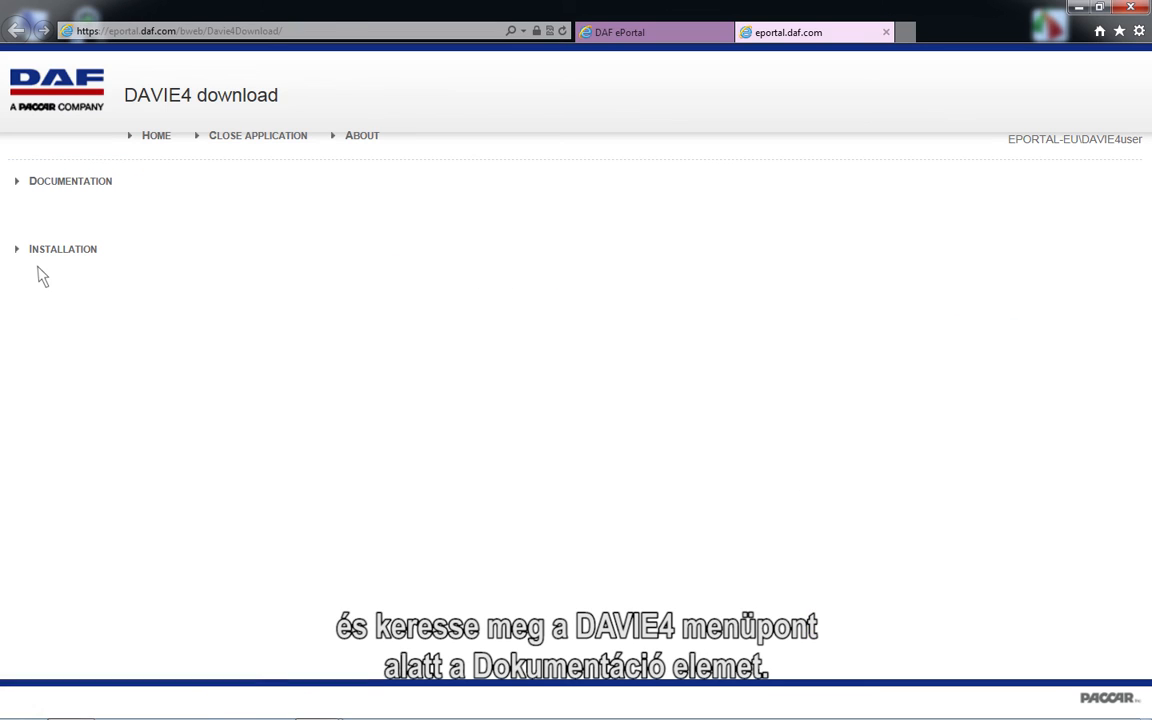
pyautogui.click(40, 183)
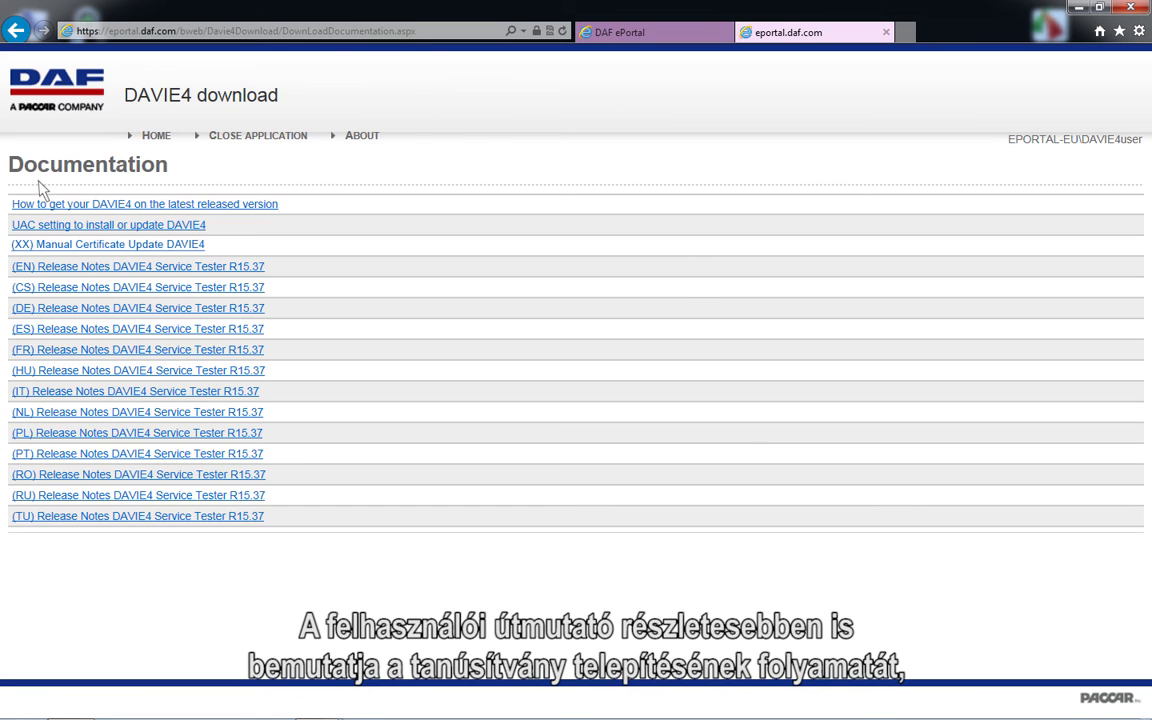